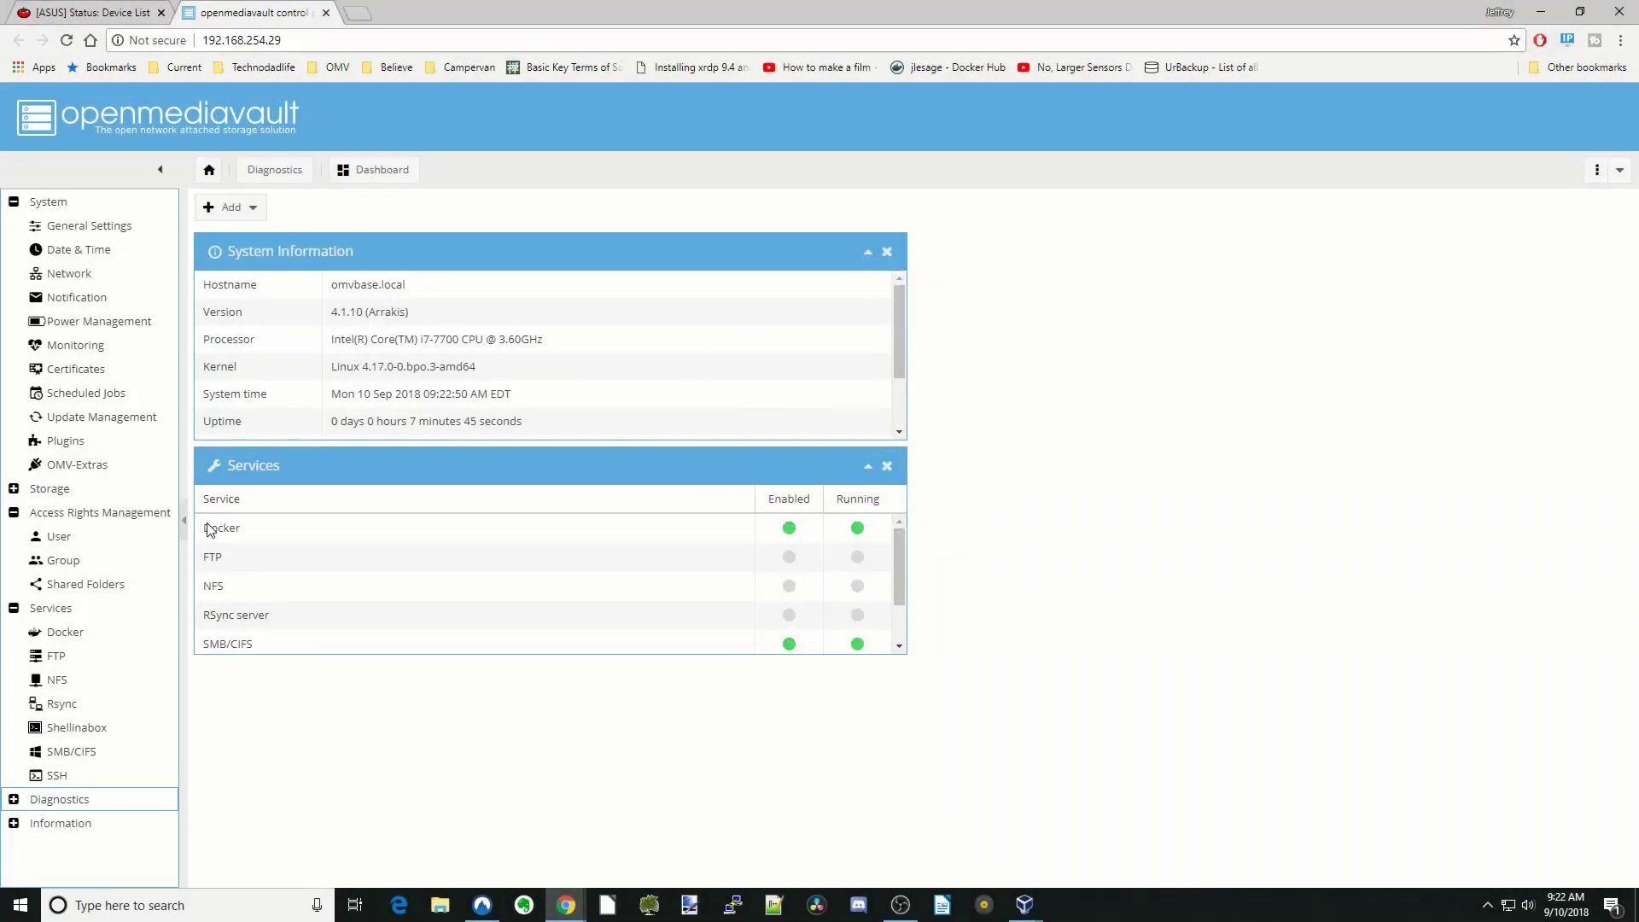
- Open the User page under Access Rights Management, which lists the single account user1
click(99, 543)
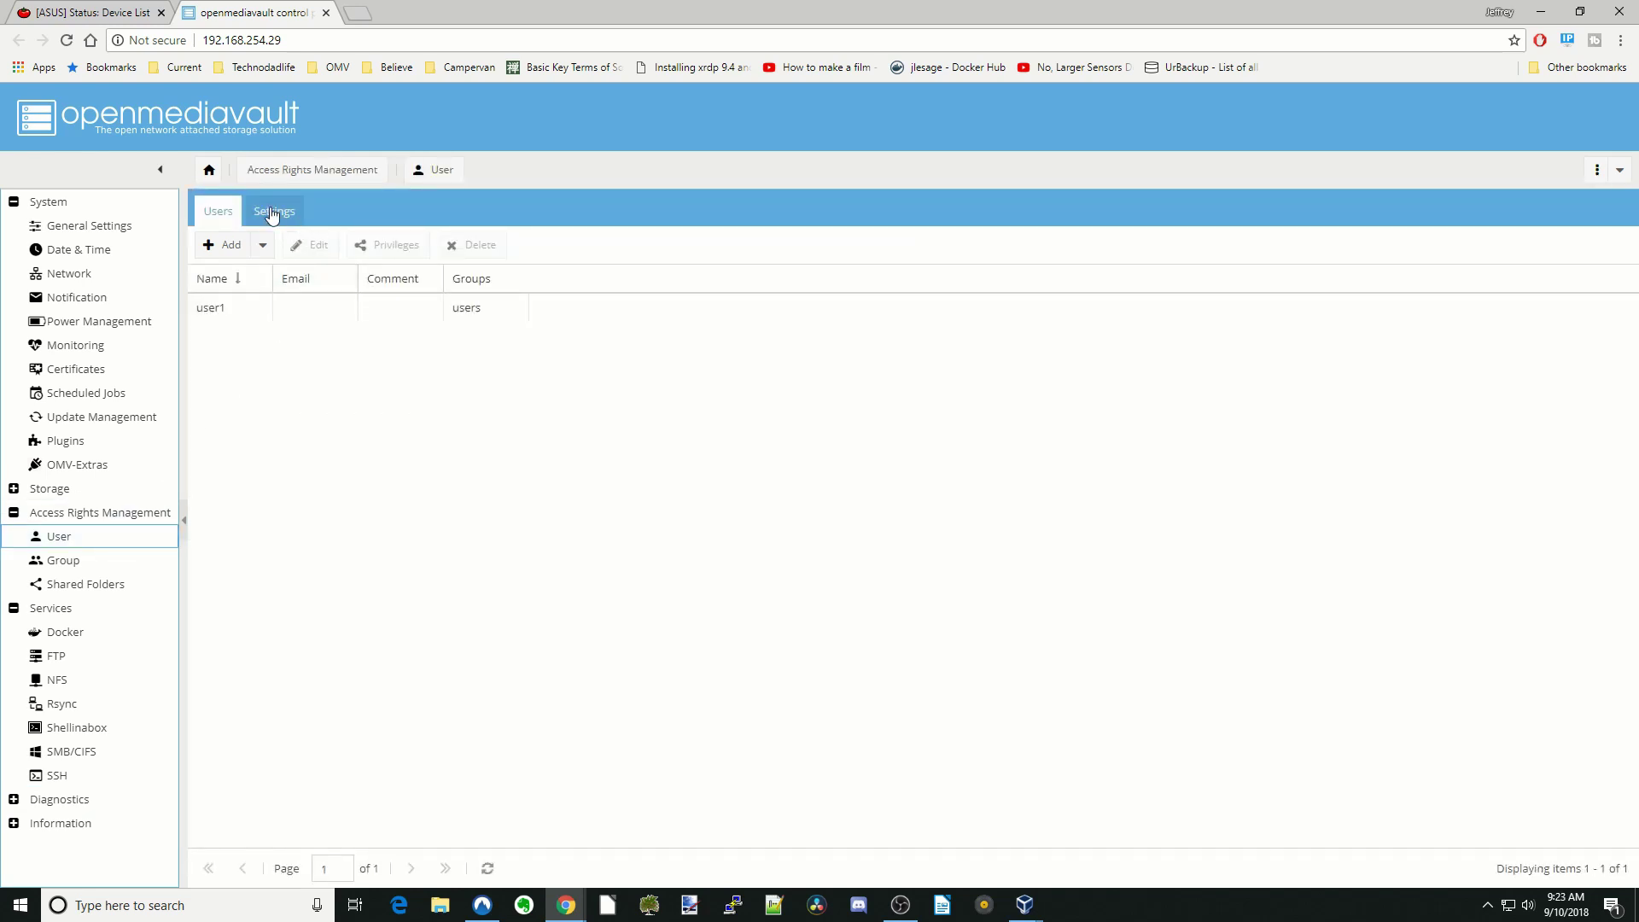
- Enable user home directories in the appdata shared folder, save, and go to Plugins
click(273, 213)
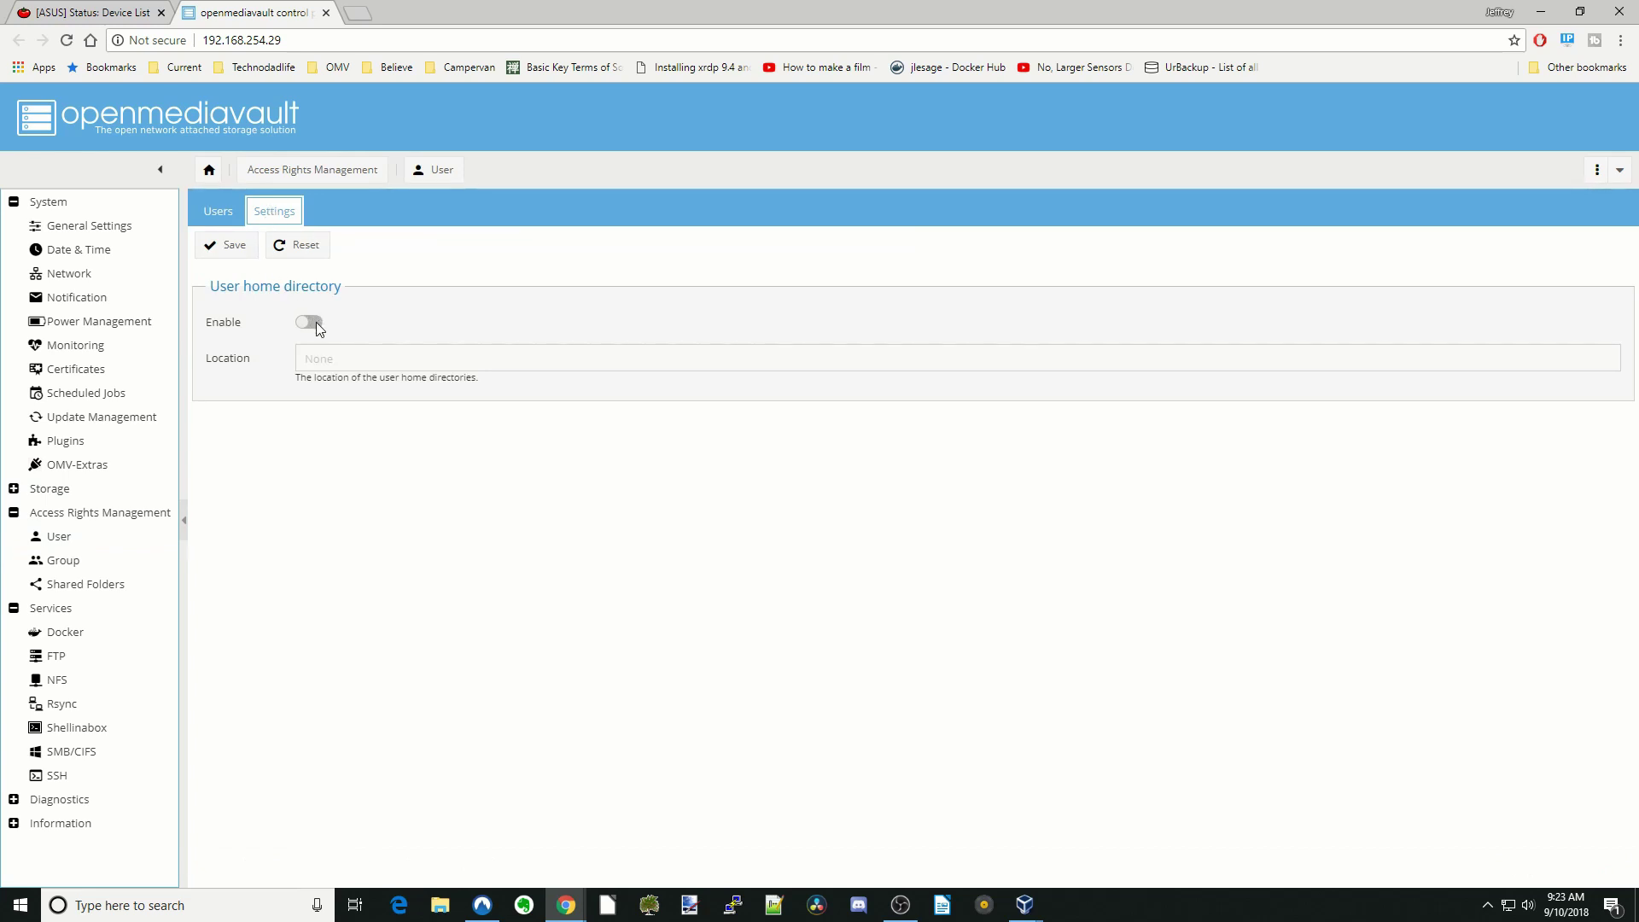
click(310, 324)
click(1551, 359)
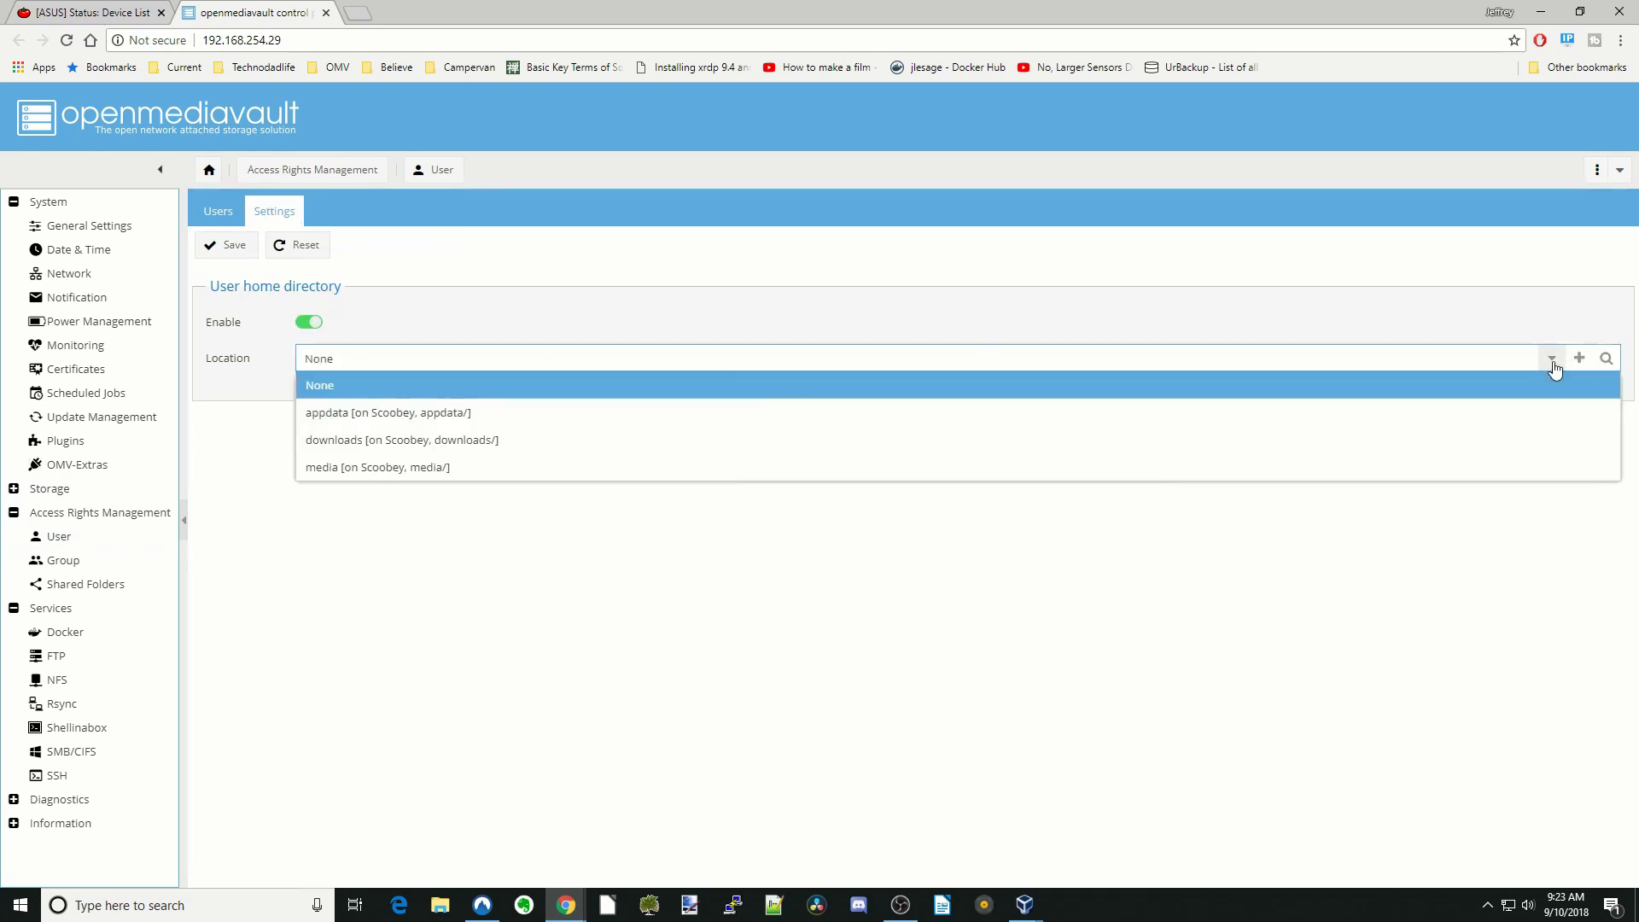
click(416, 419)
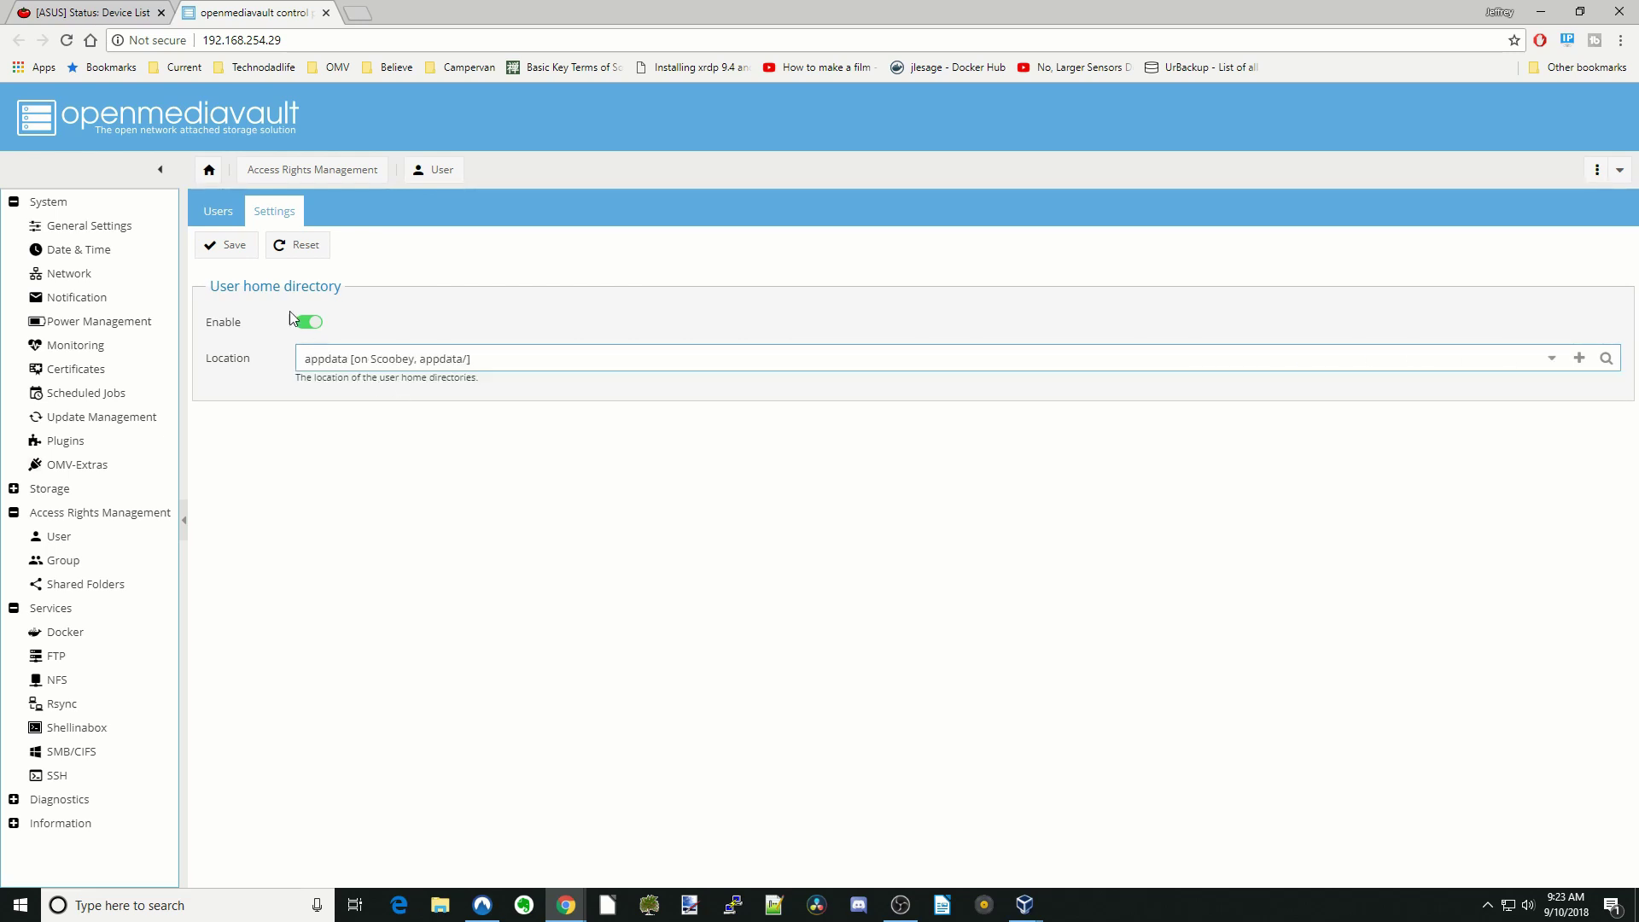
click(234, 255)
click(121, 437)
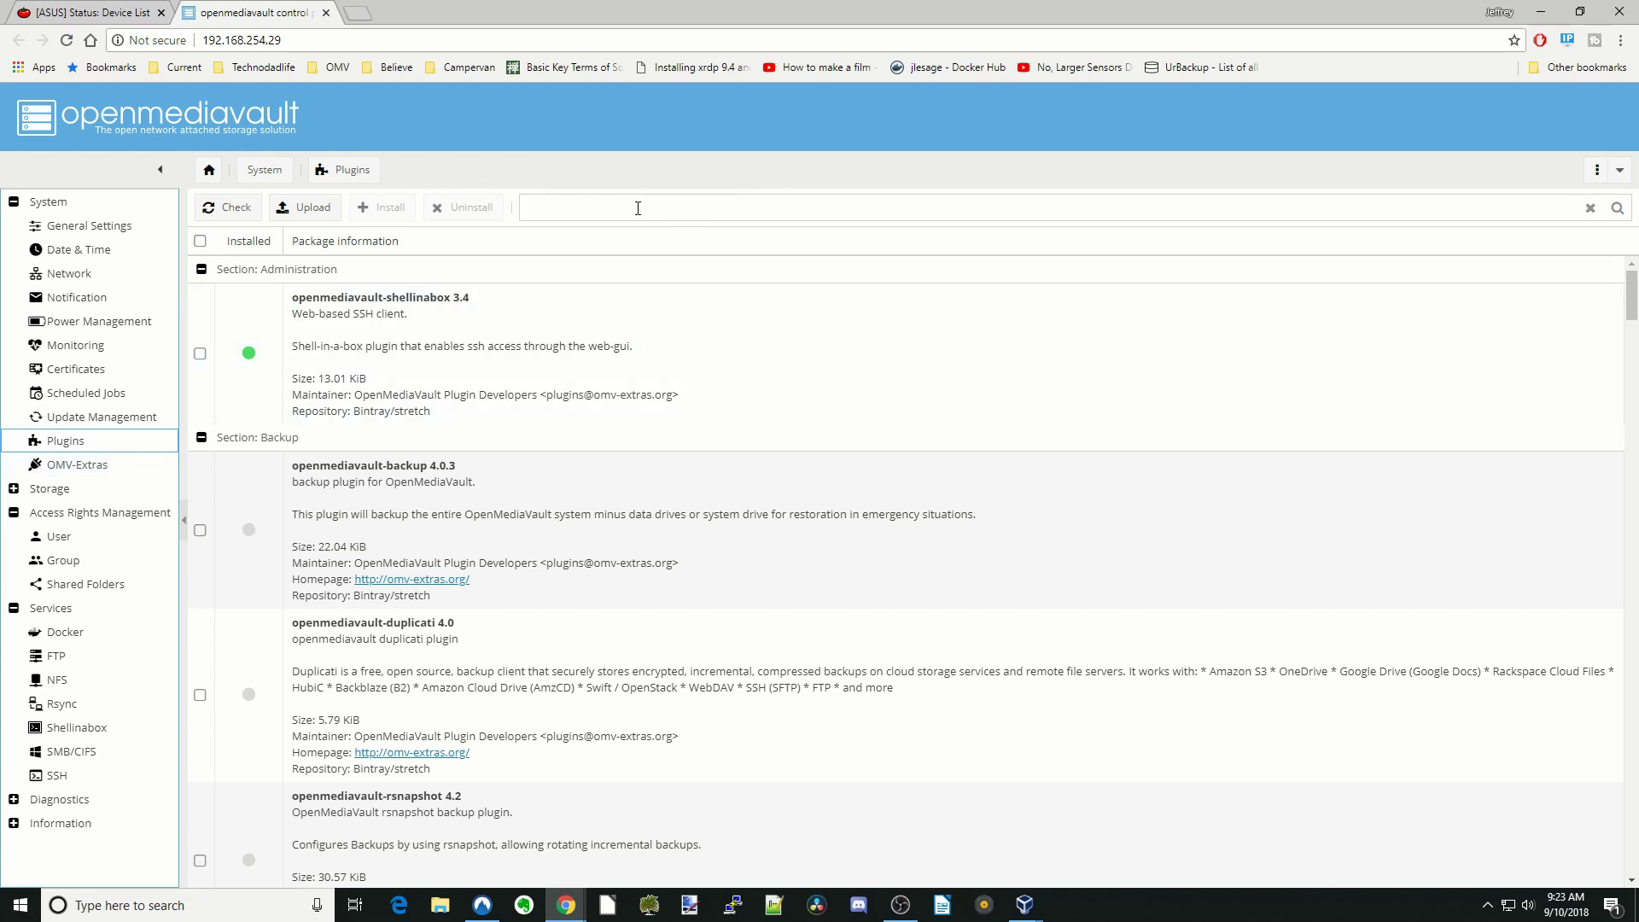
- Search plugins for 'remote' and install openmediavault-remotedesktop
click(634, 208)
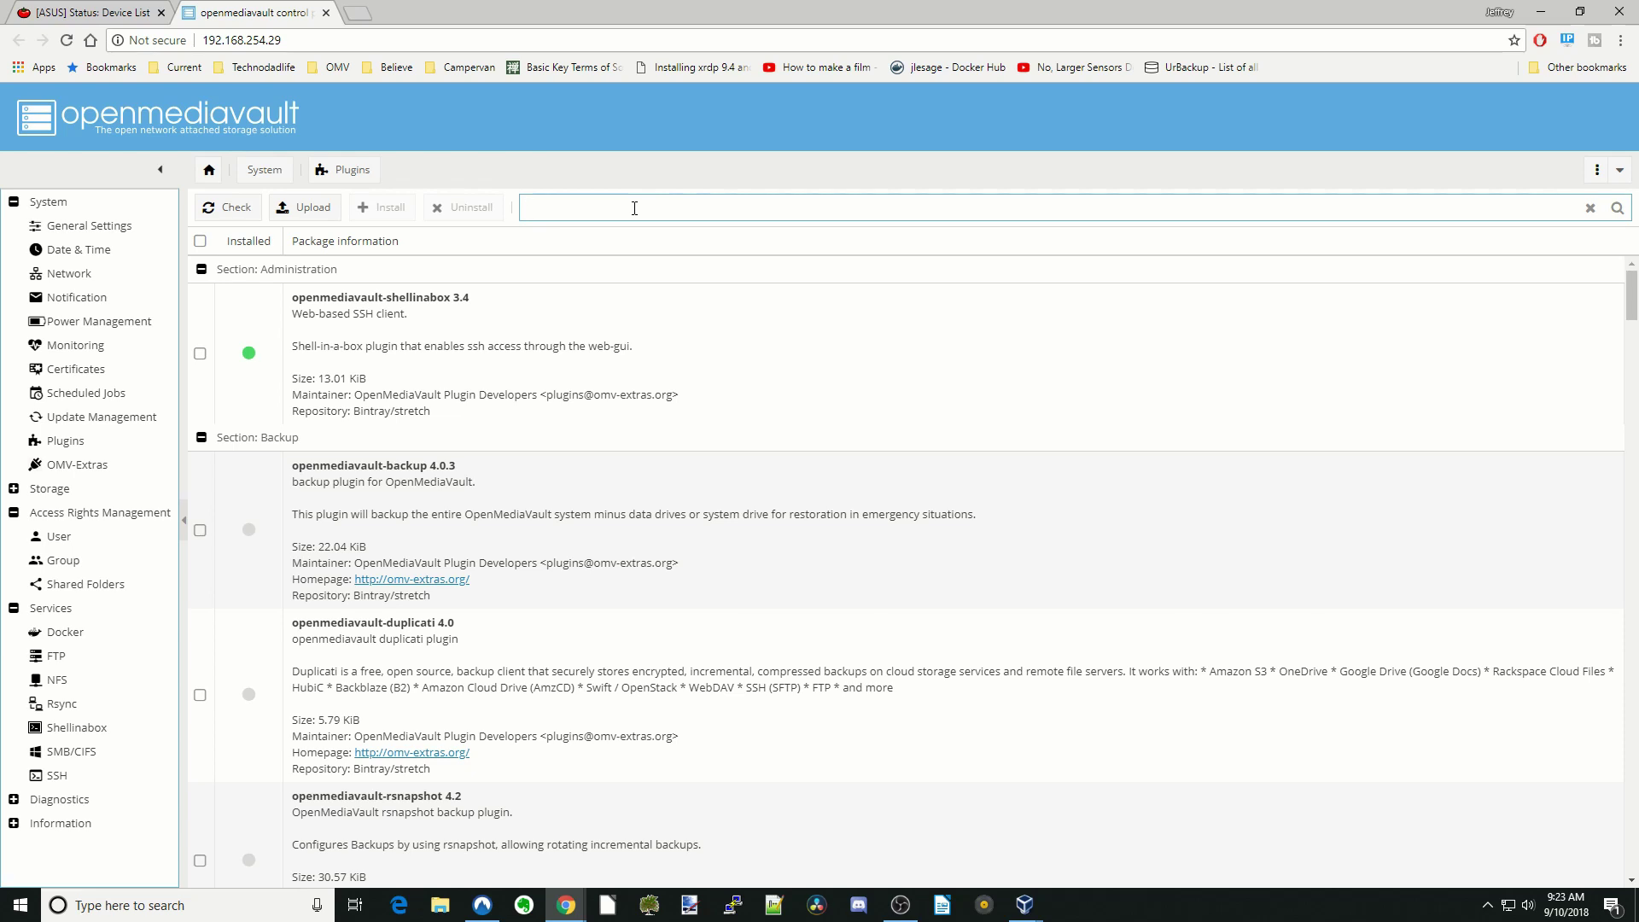
text(remote)
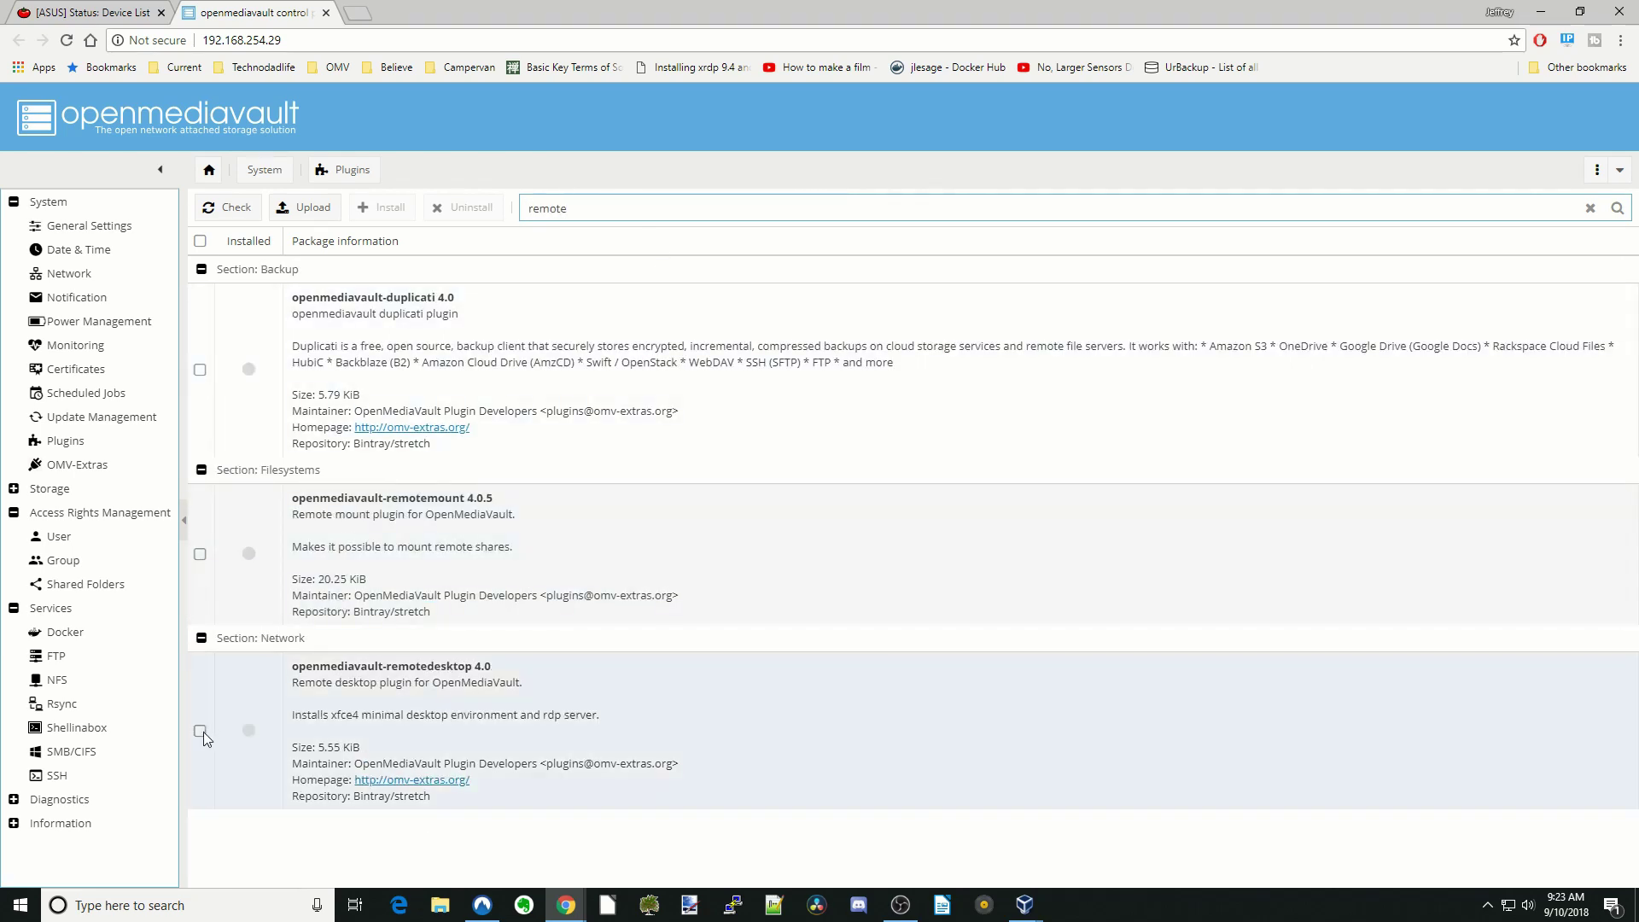
click(200, 732)
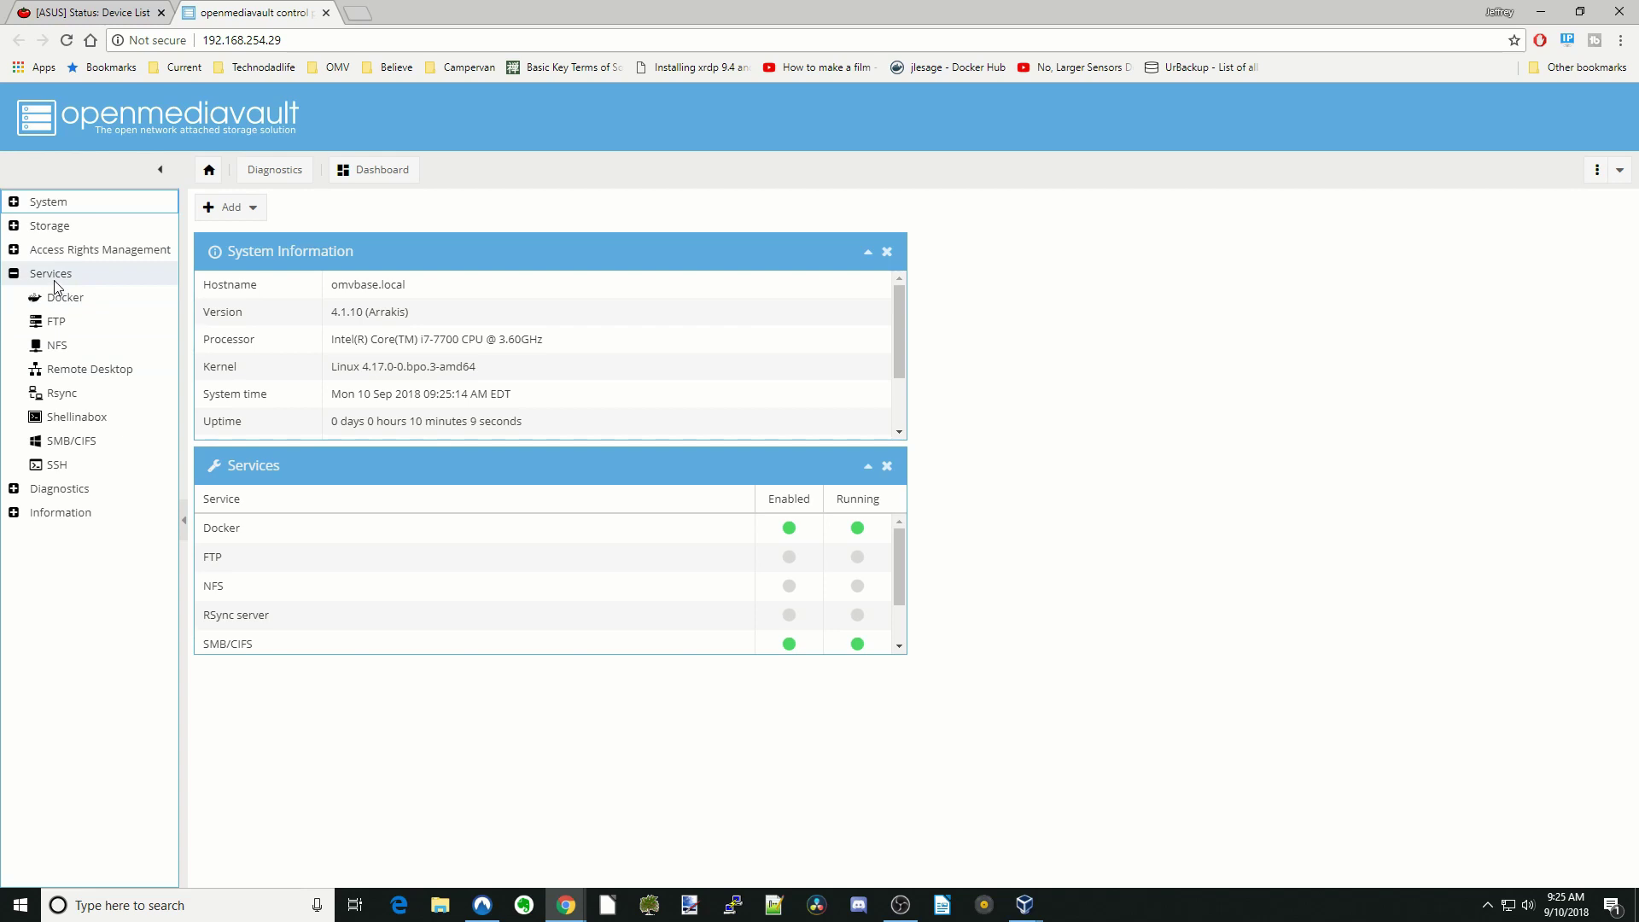
click(54, 280)
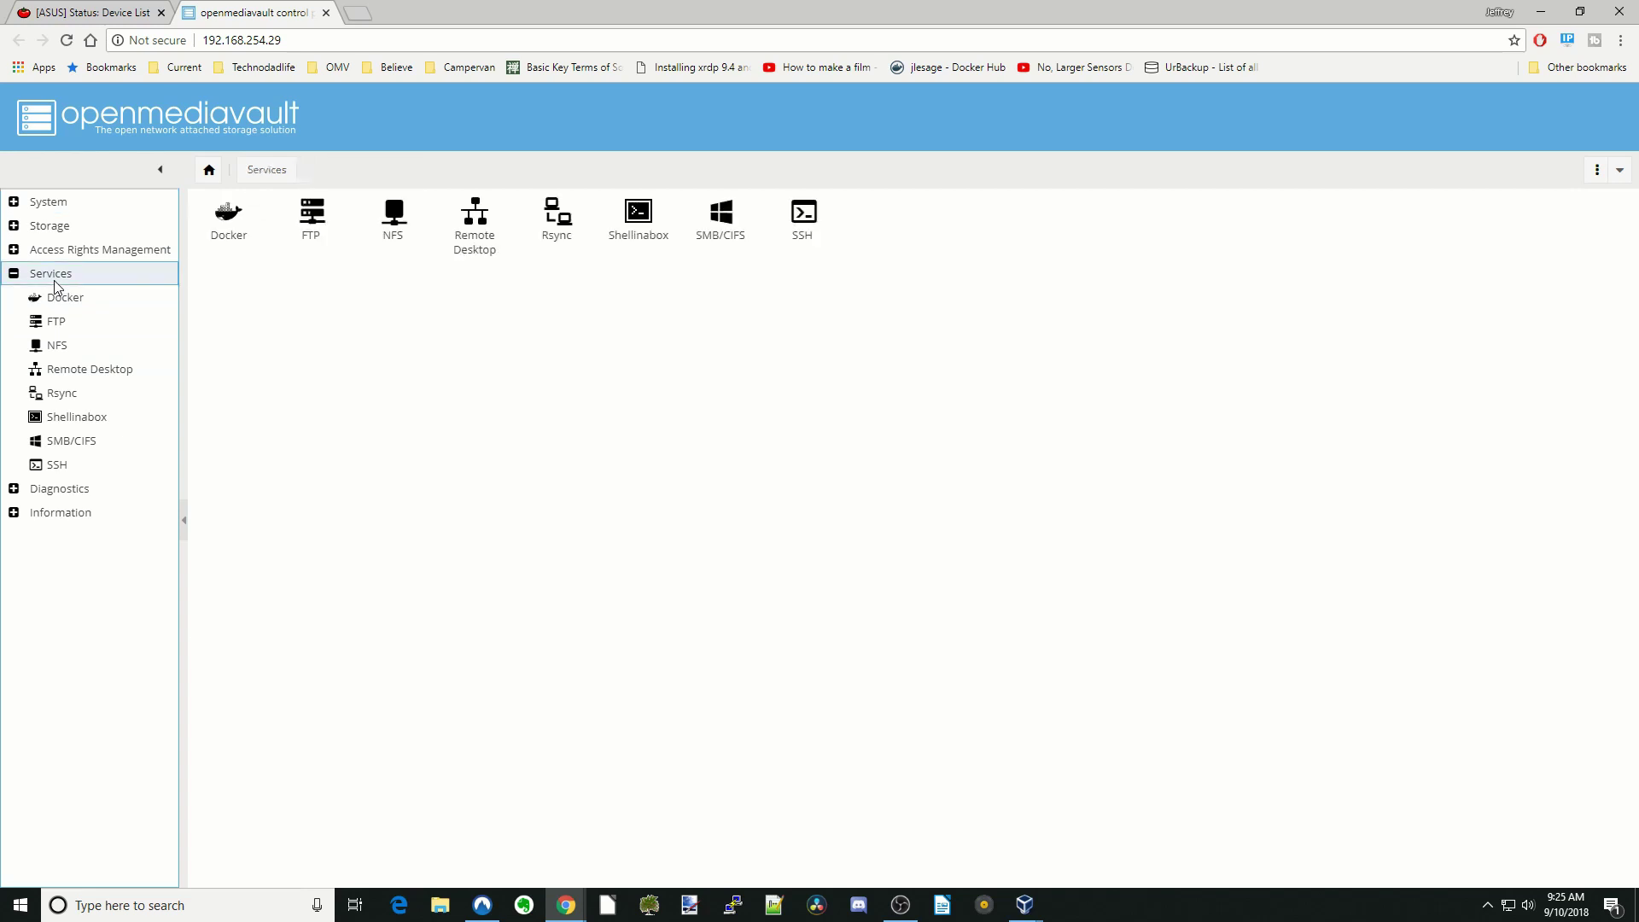
- View the Remote Desktop settings (port 3389) and copy the server address 192.168.254.29
click(103, 376)
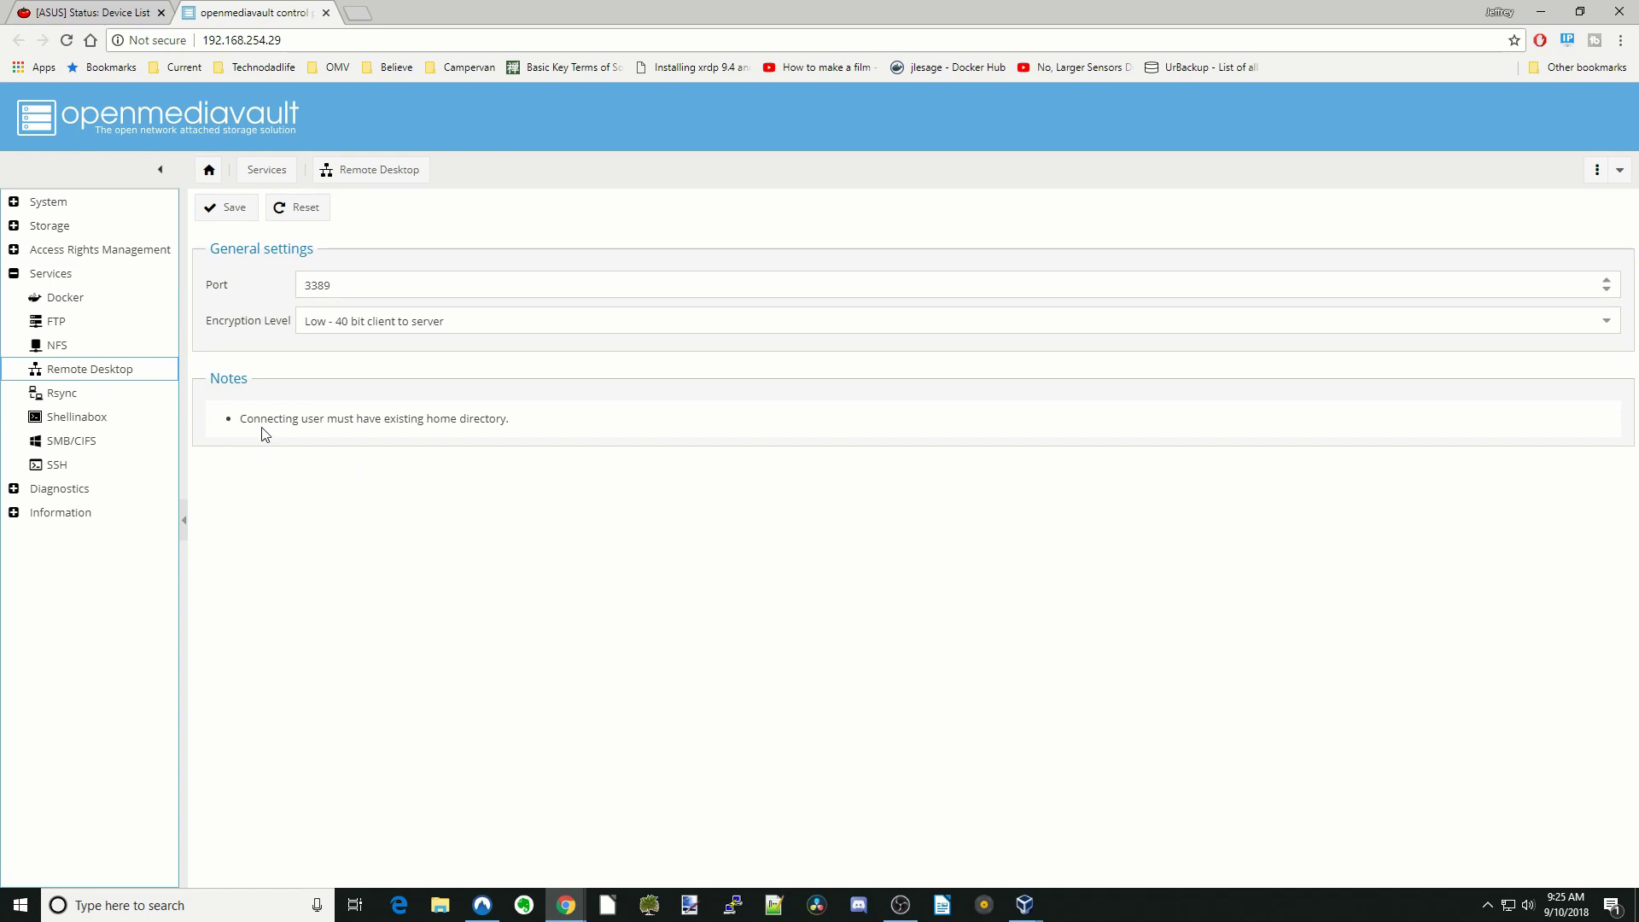
drag(513, 420, 227, 421)
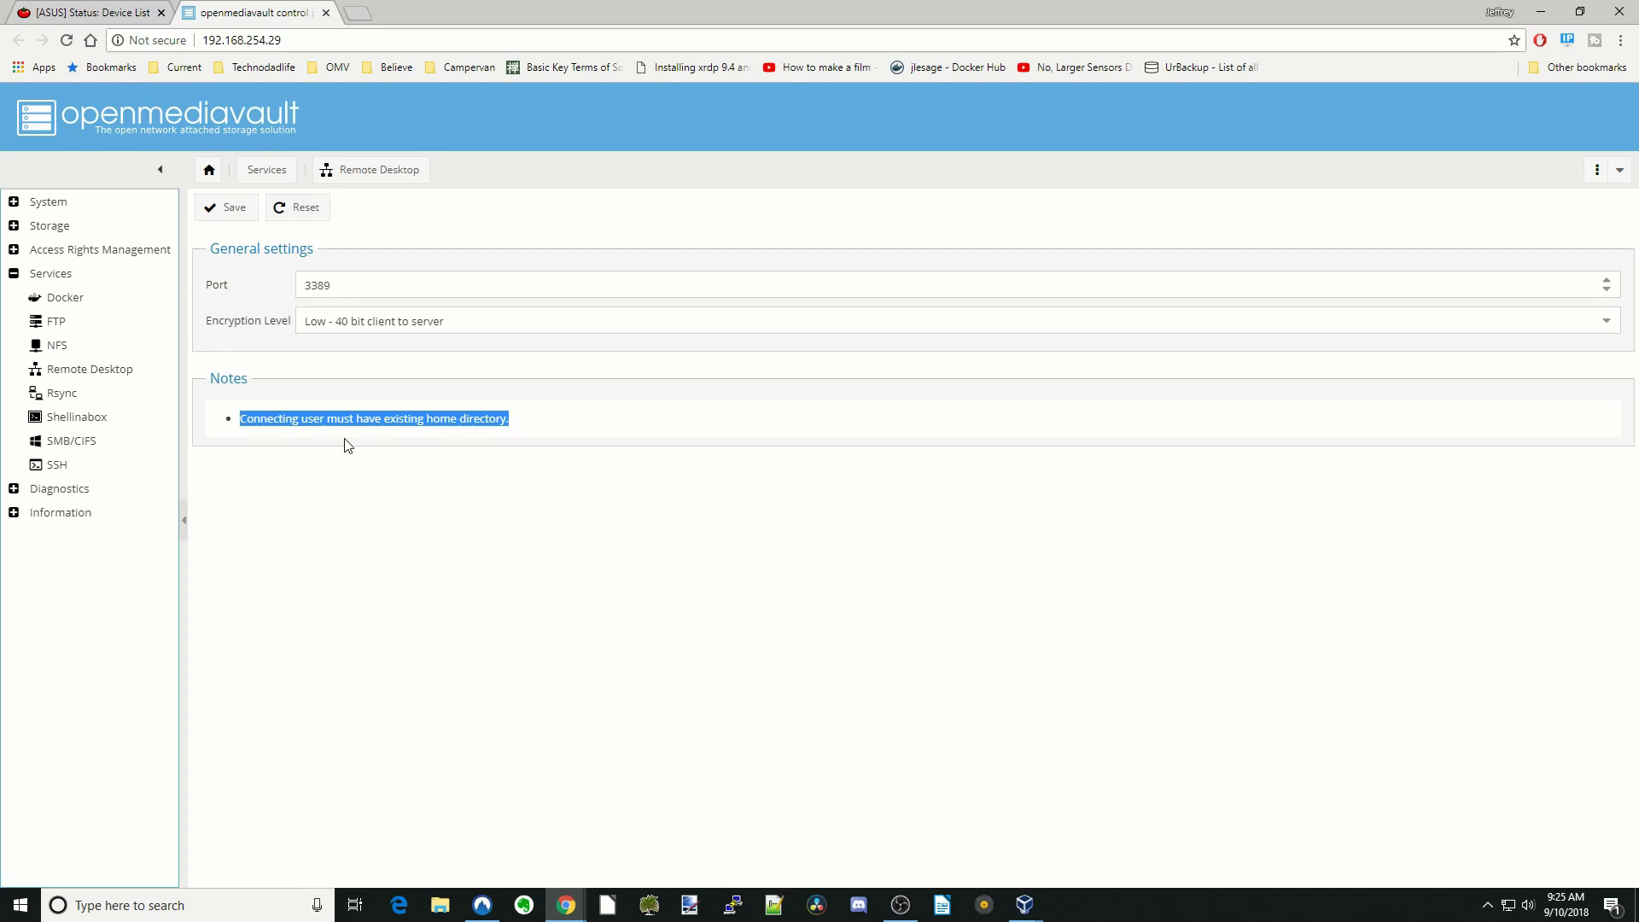
click(277, 40)
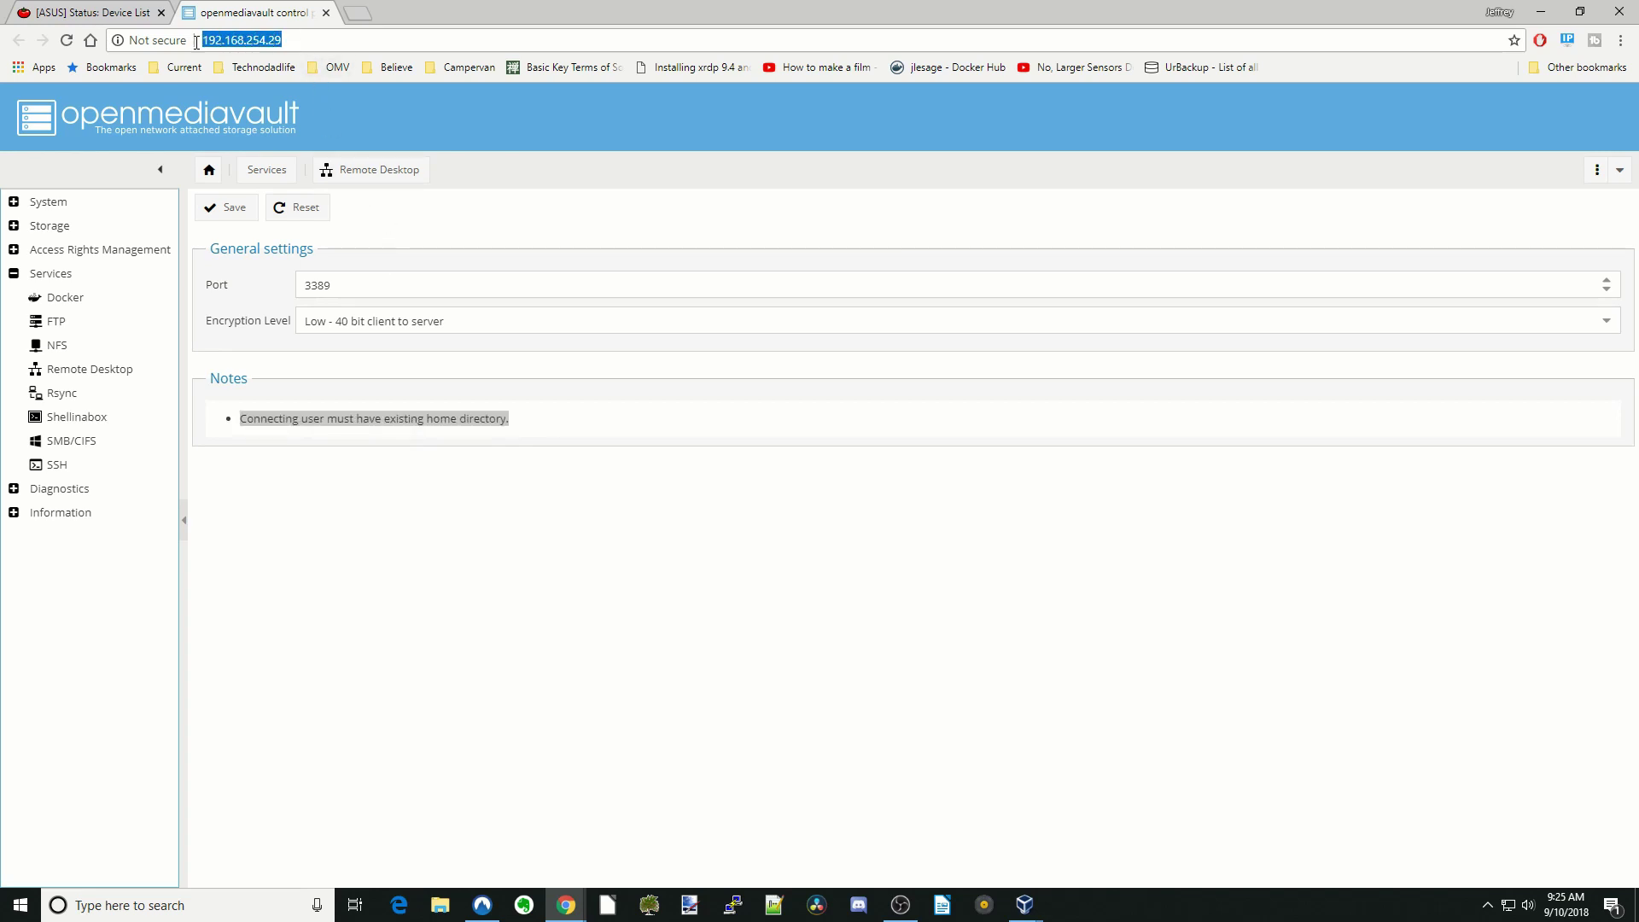
right_click(238, 45)
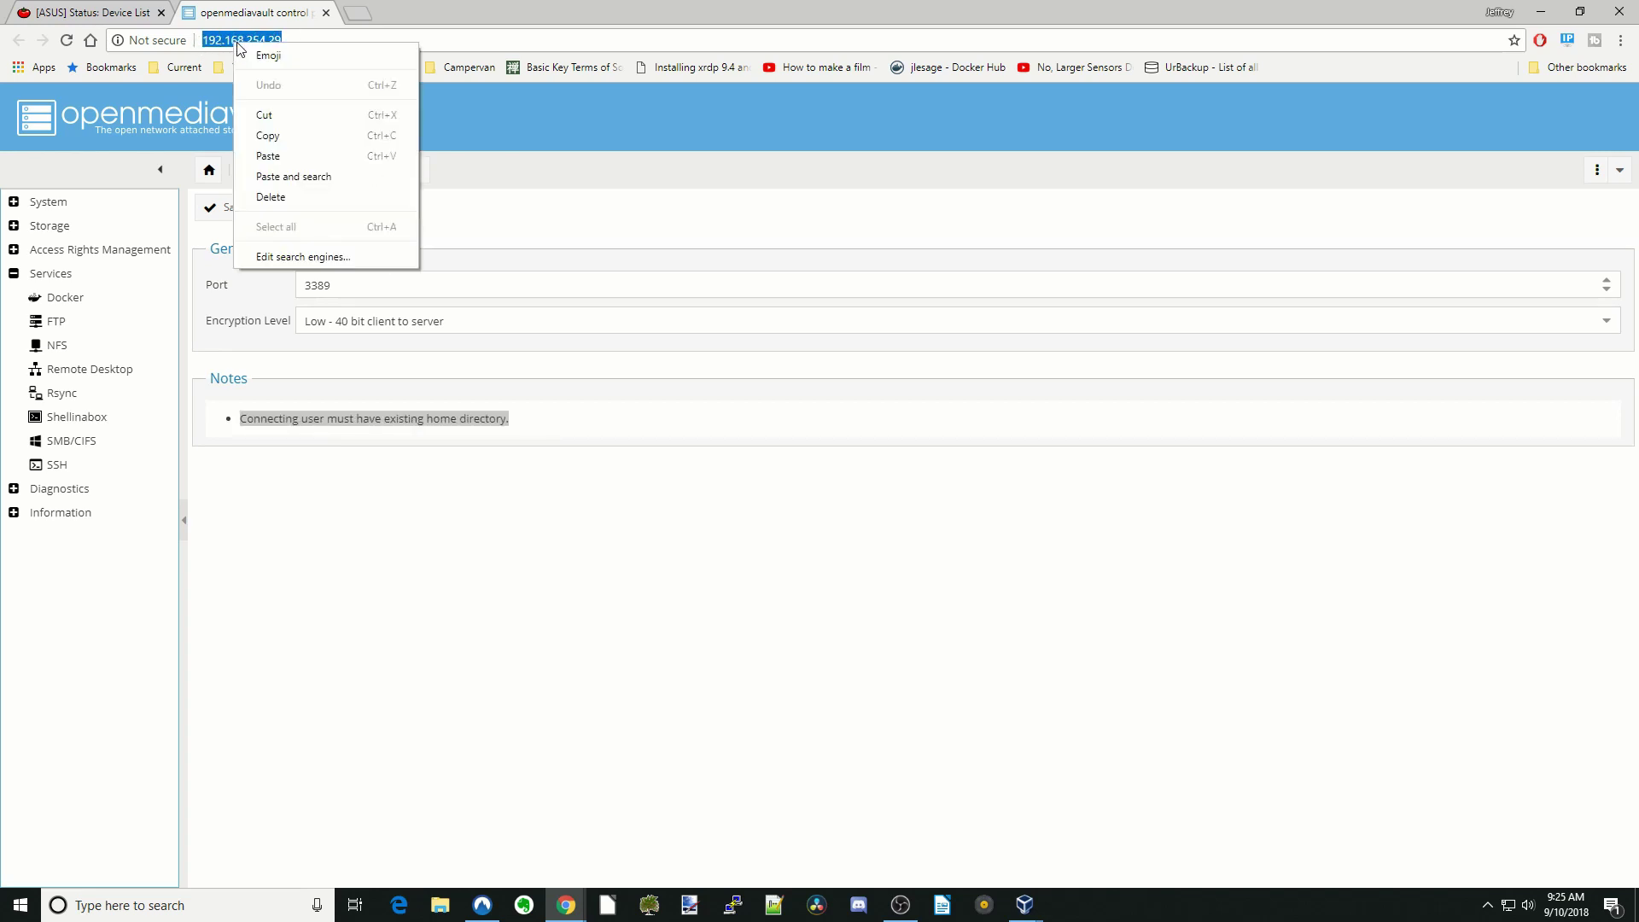
click(271, 137)
click(211, 901)
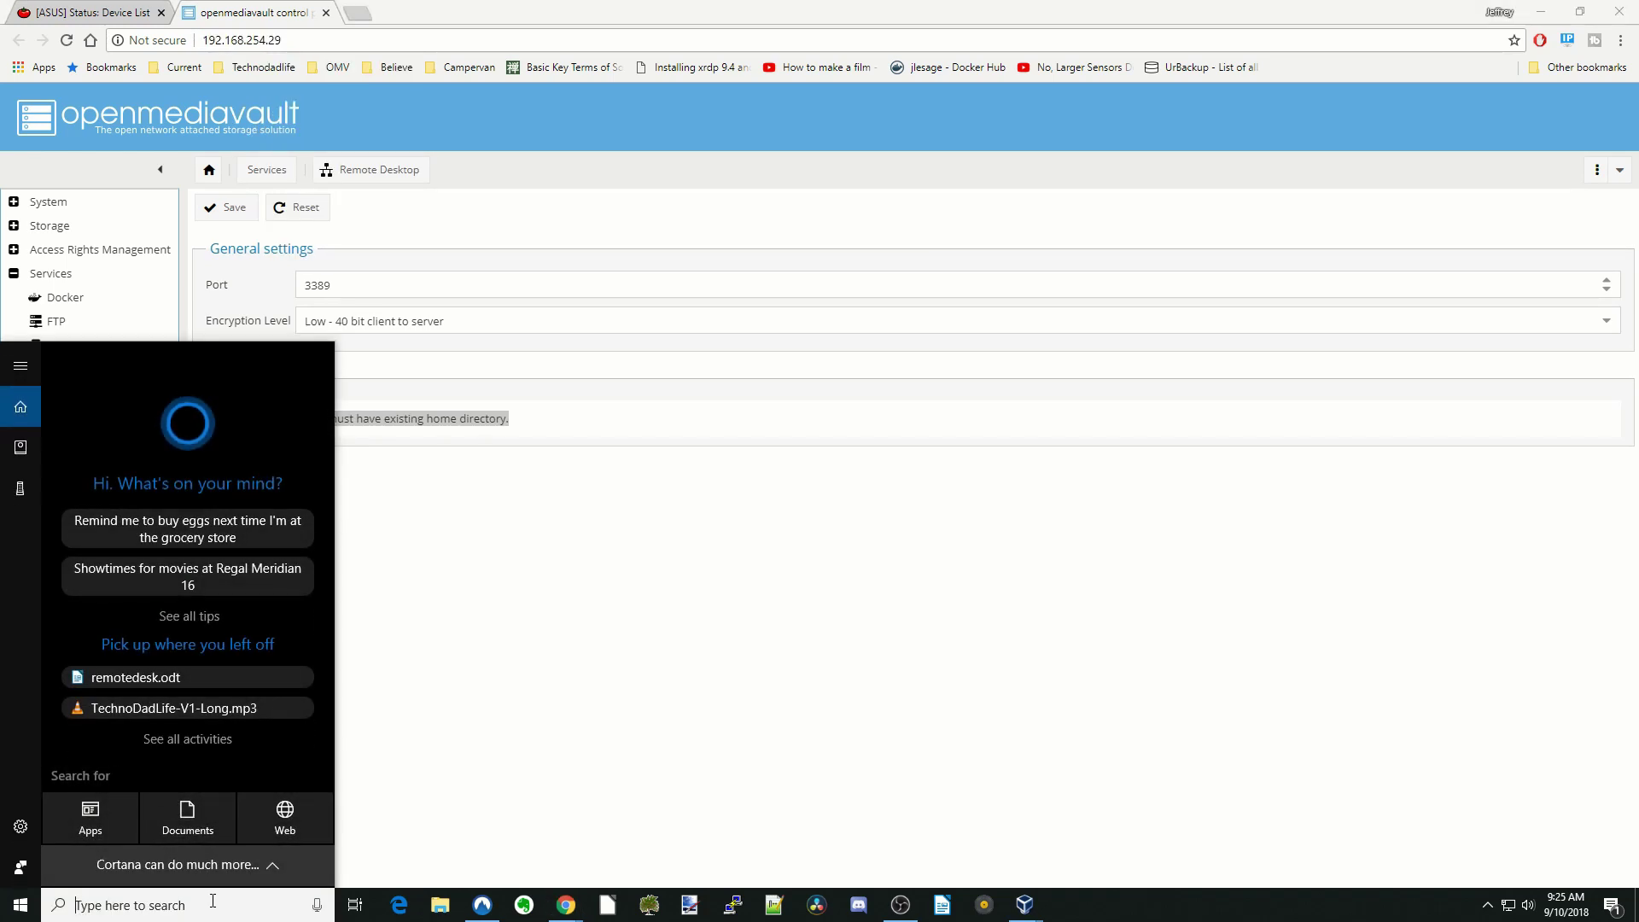
- Connect via Remote Desktop Connection to 192.168.254.29, accept the certificate, and log in as root
text(remote)
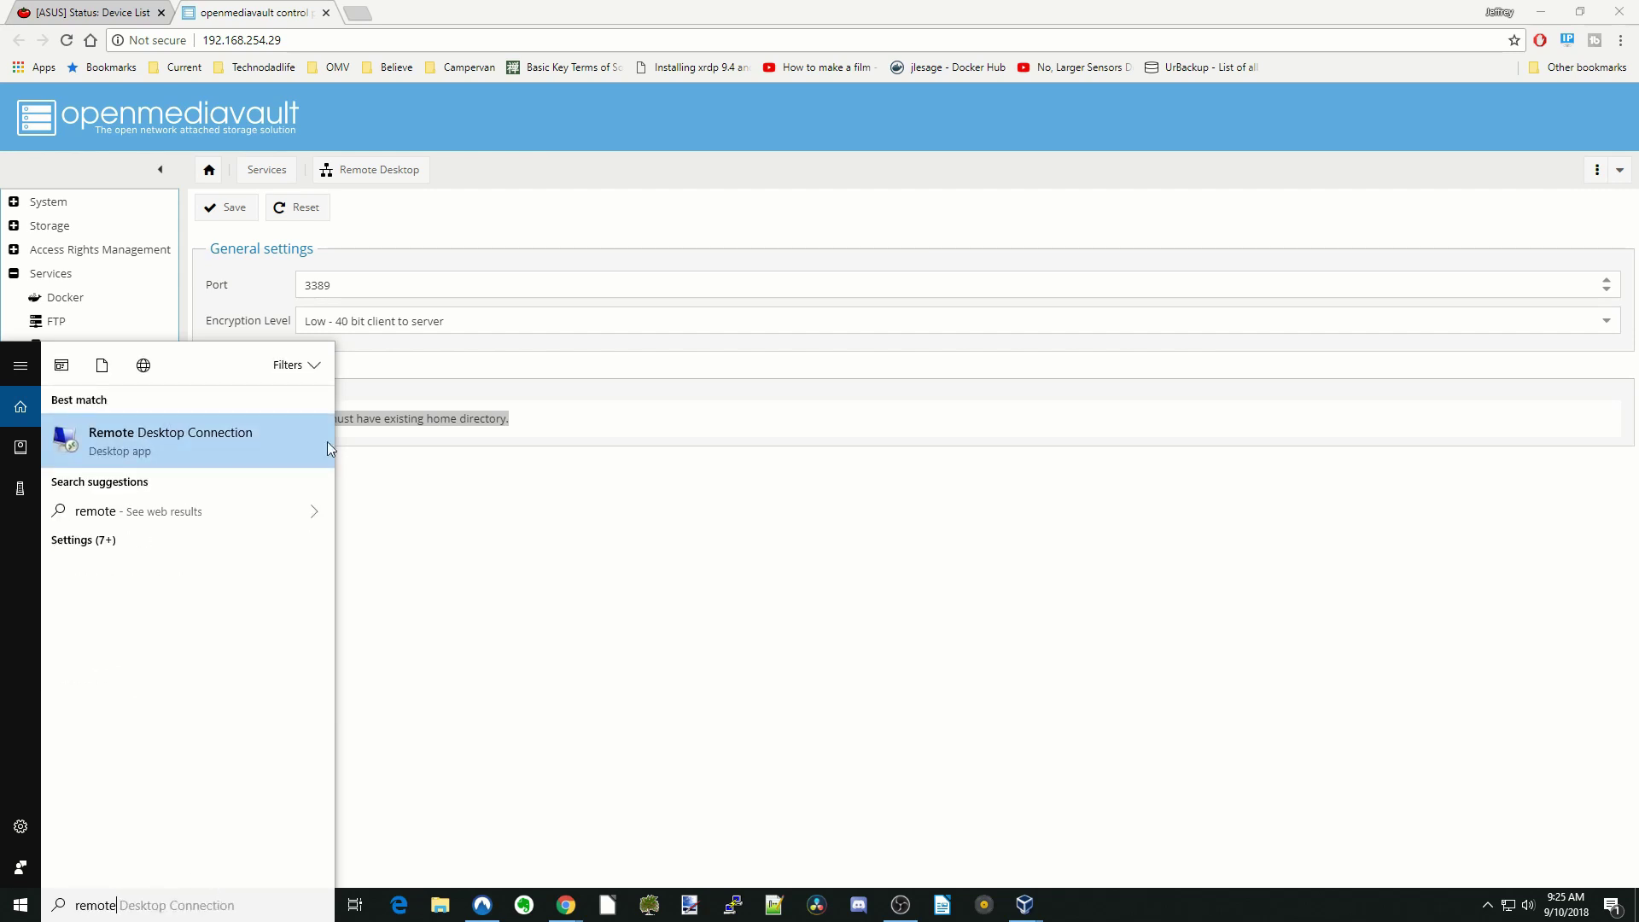
click(241, 438)
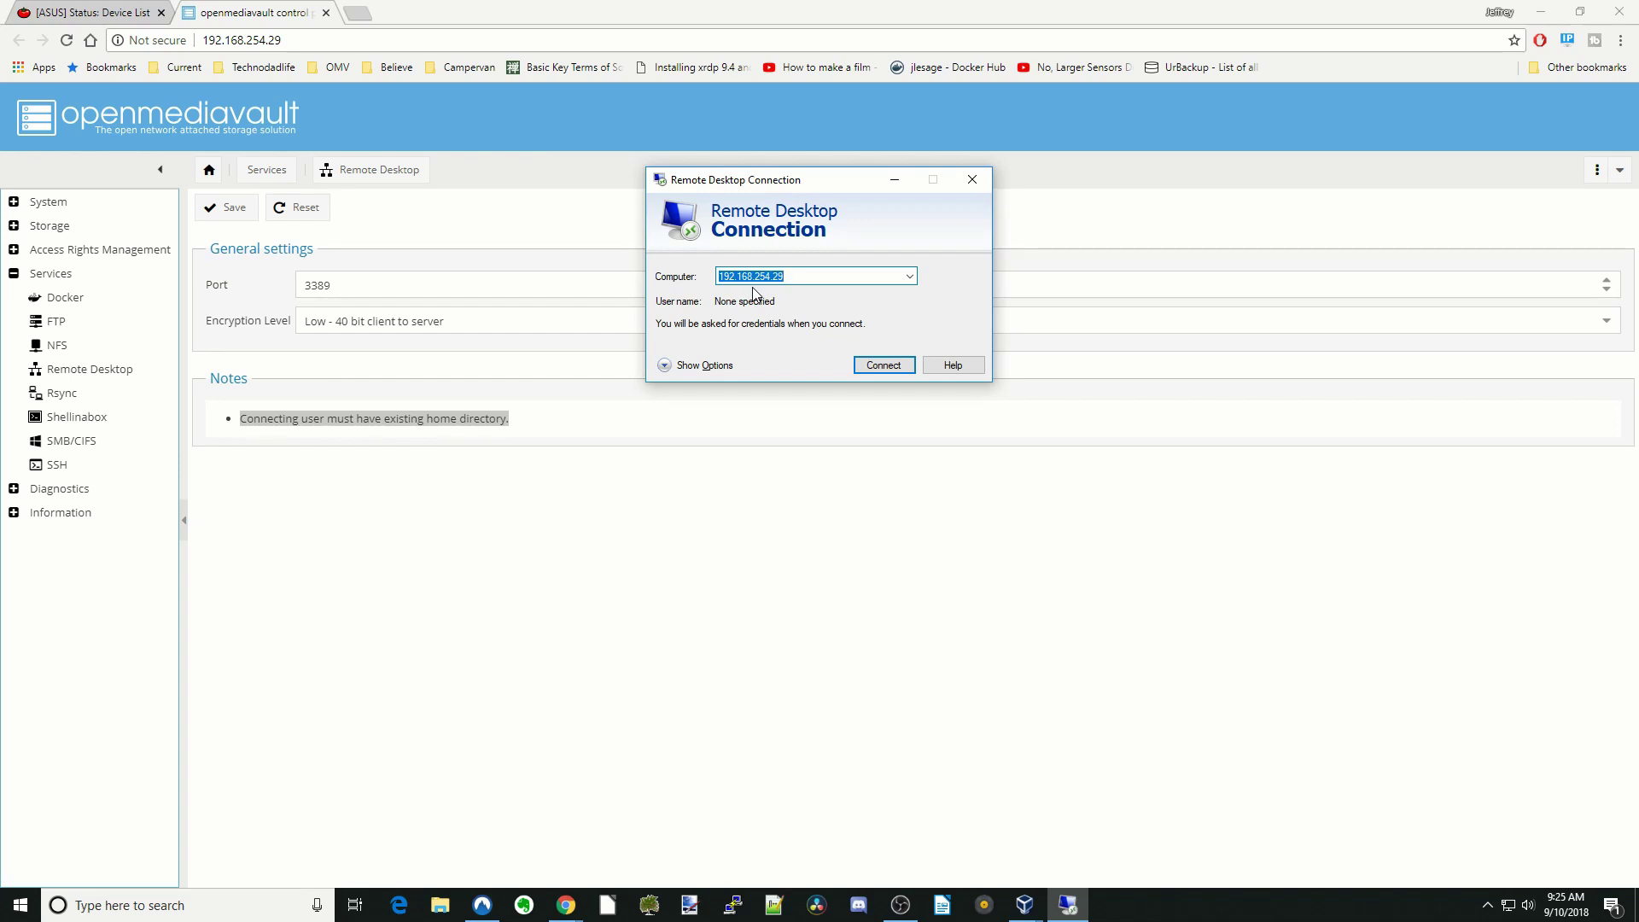
click(886, 372)
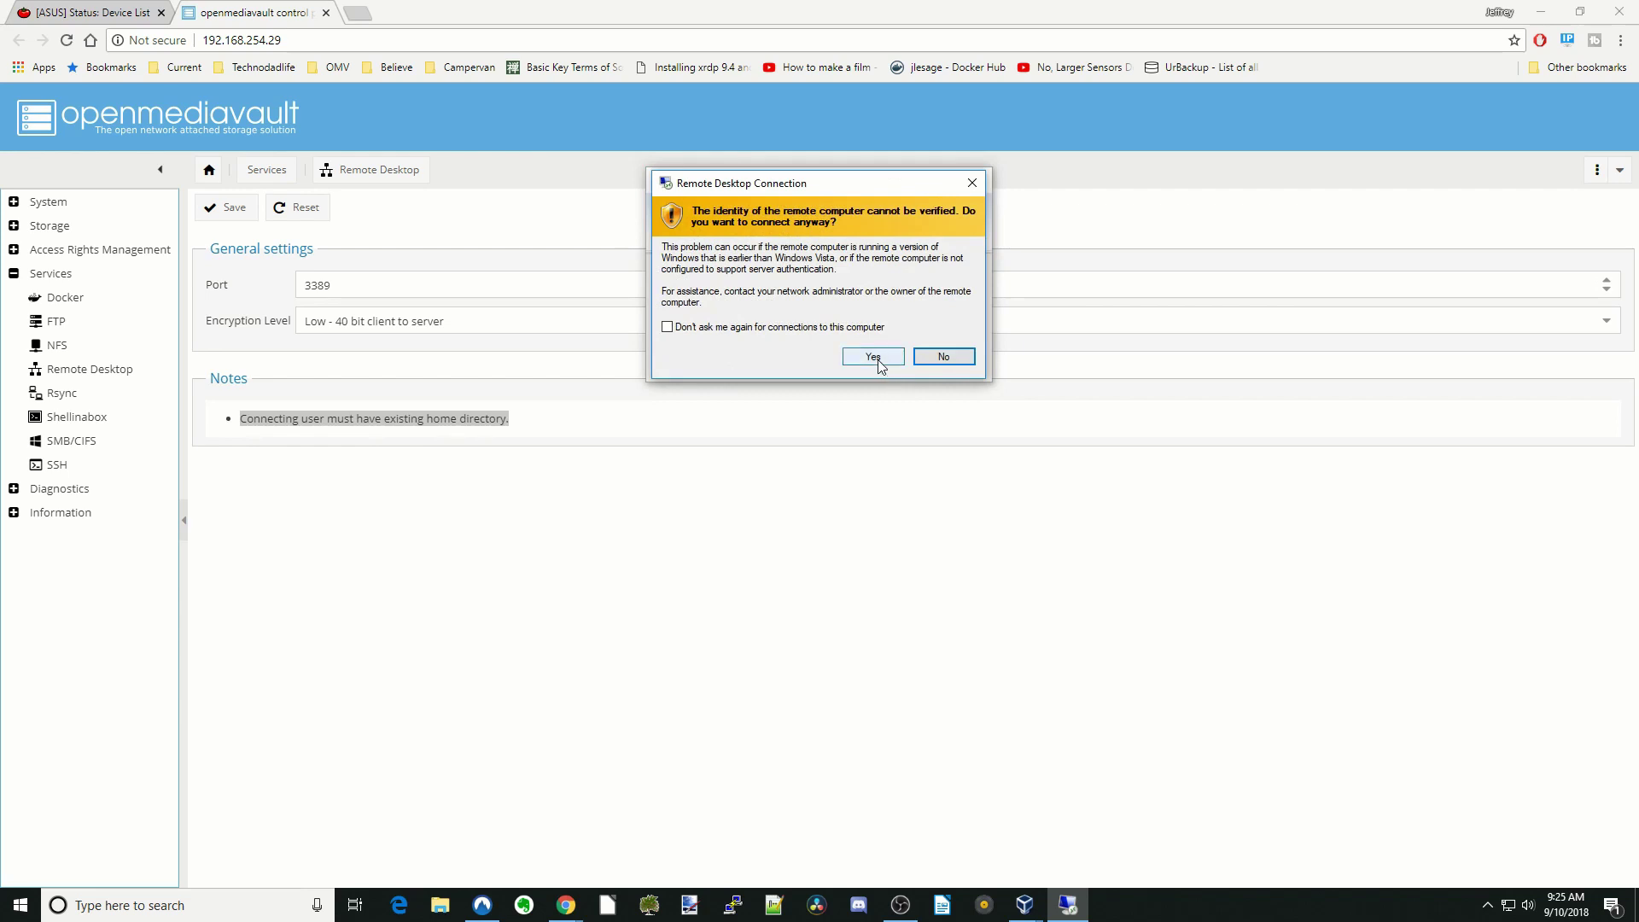
click(878, 362)
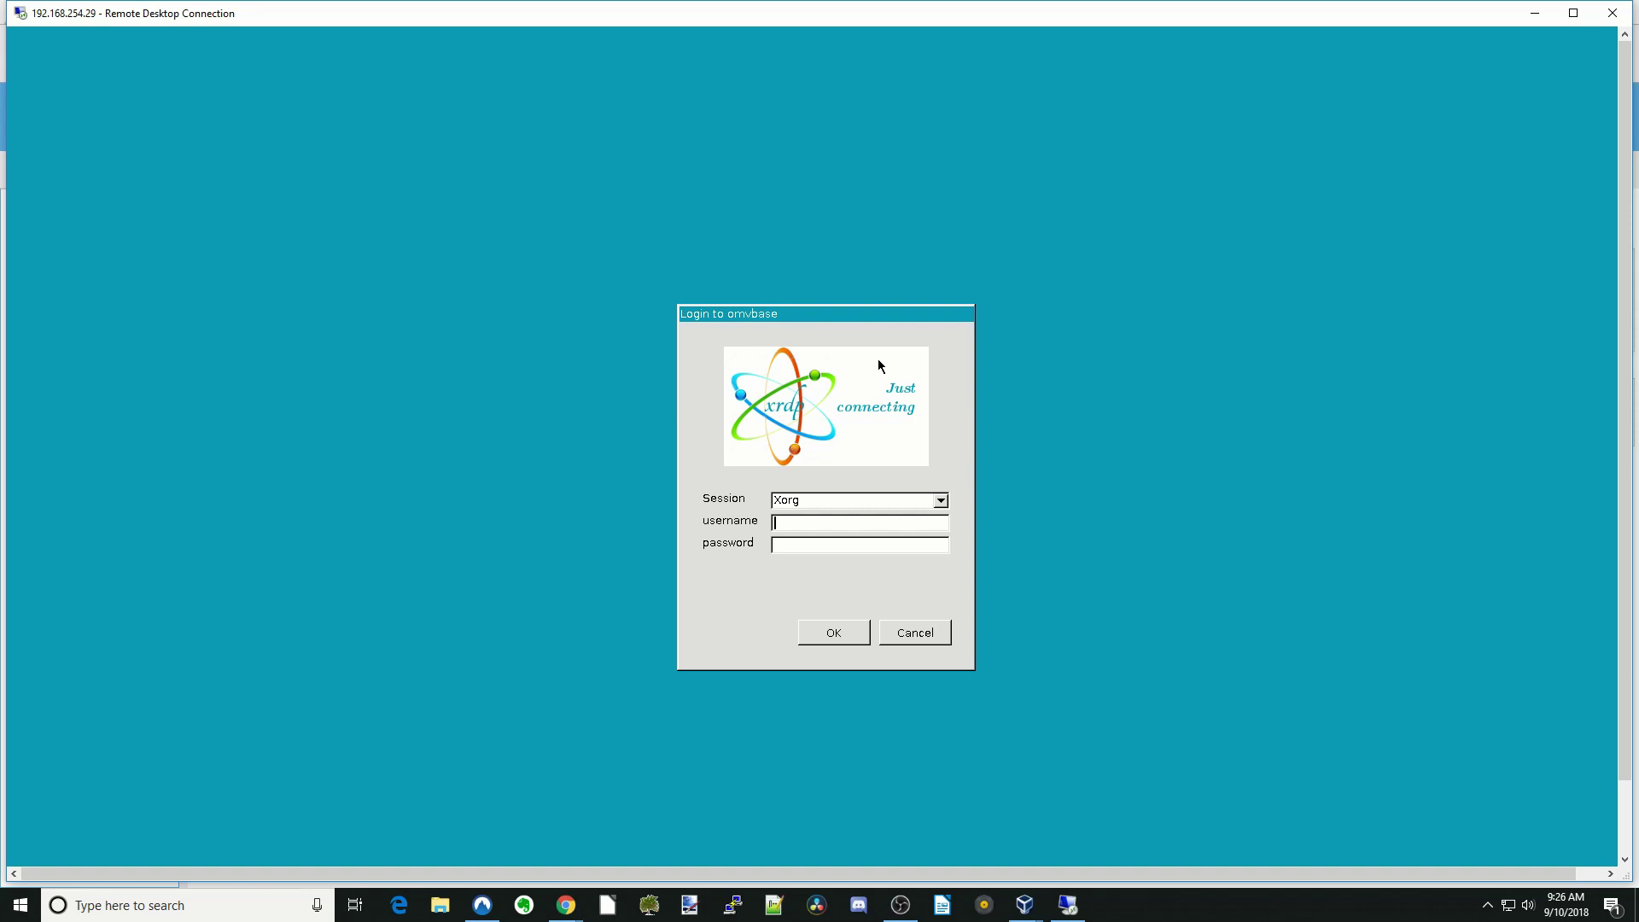
text(root*********)
click(839, 639)
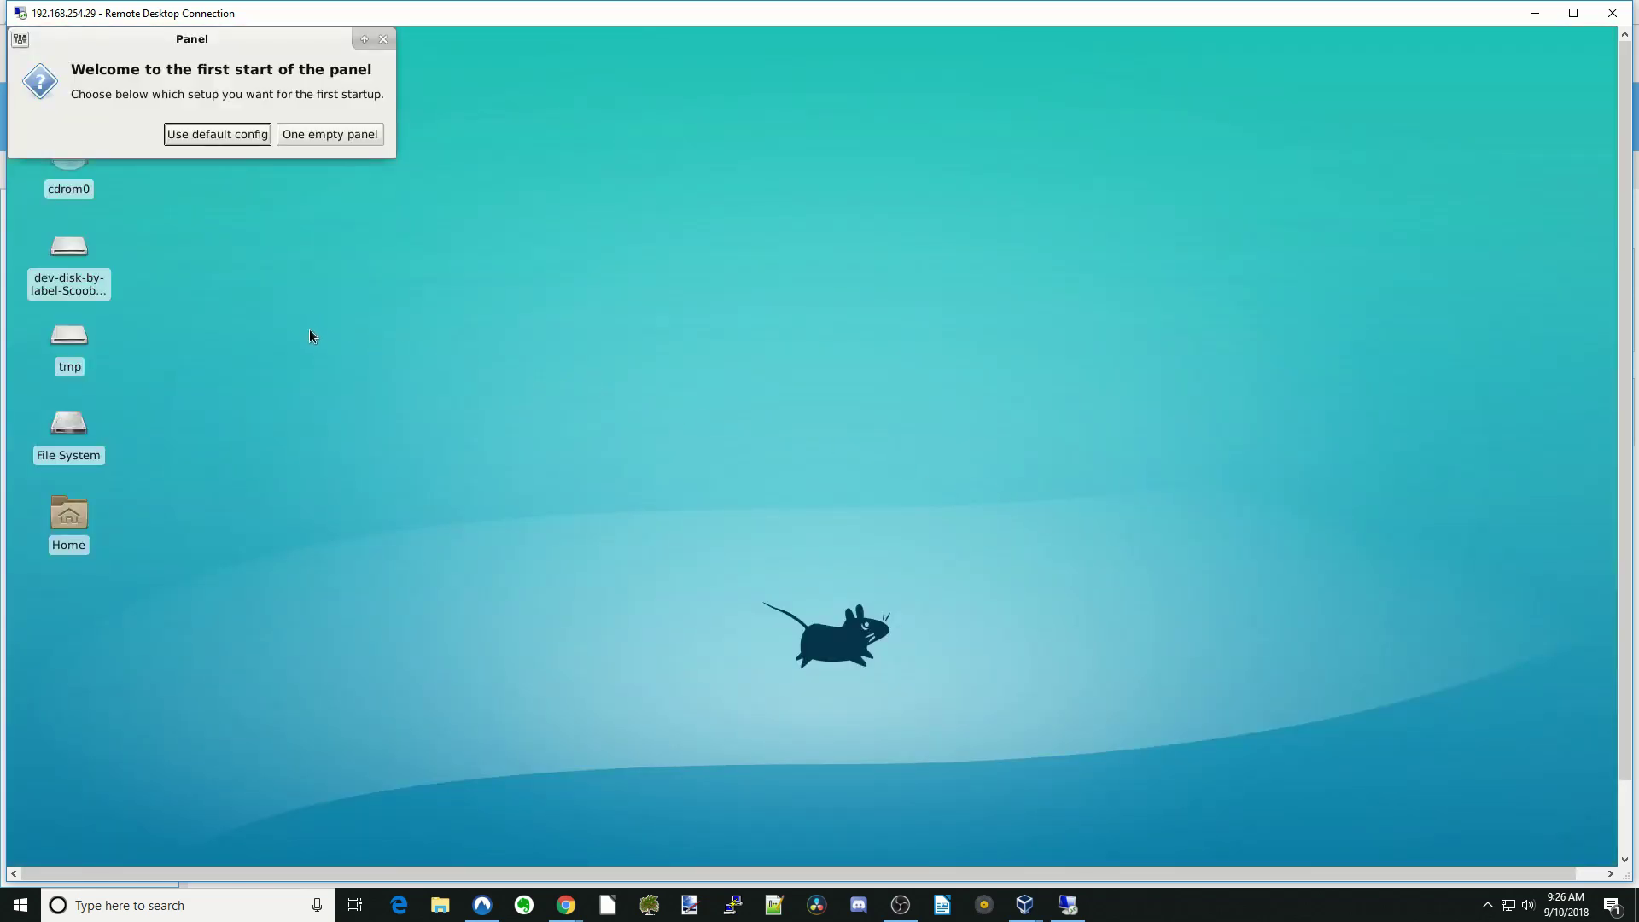
- Set up the Xfce panel with the default config
click(217, 135)
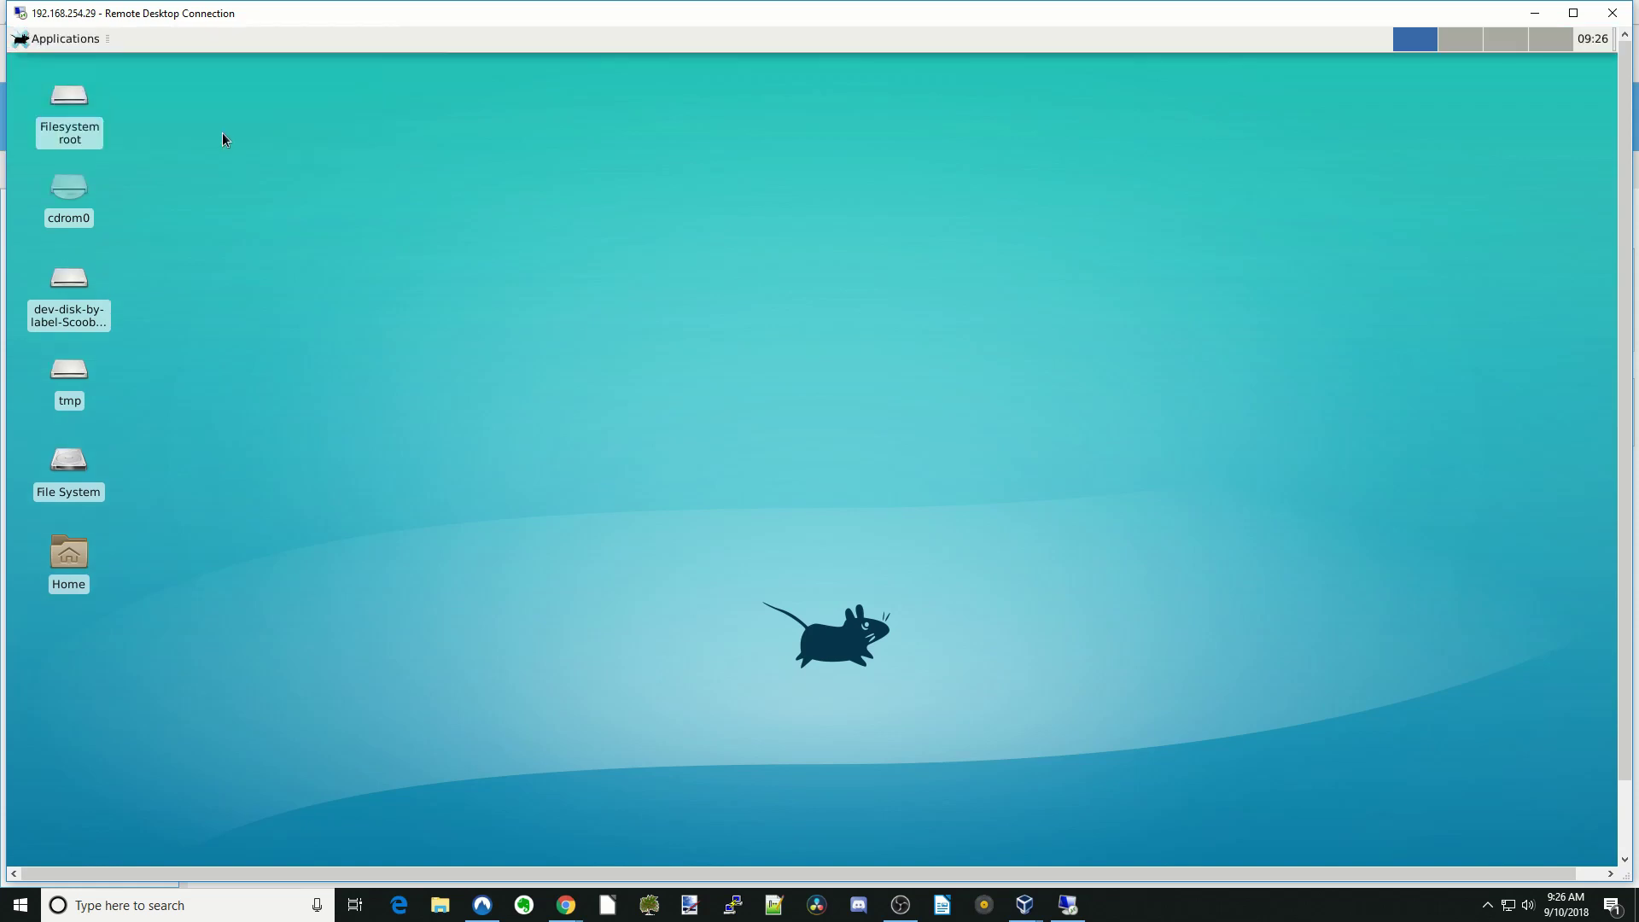
click(77, 47)
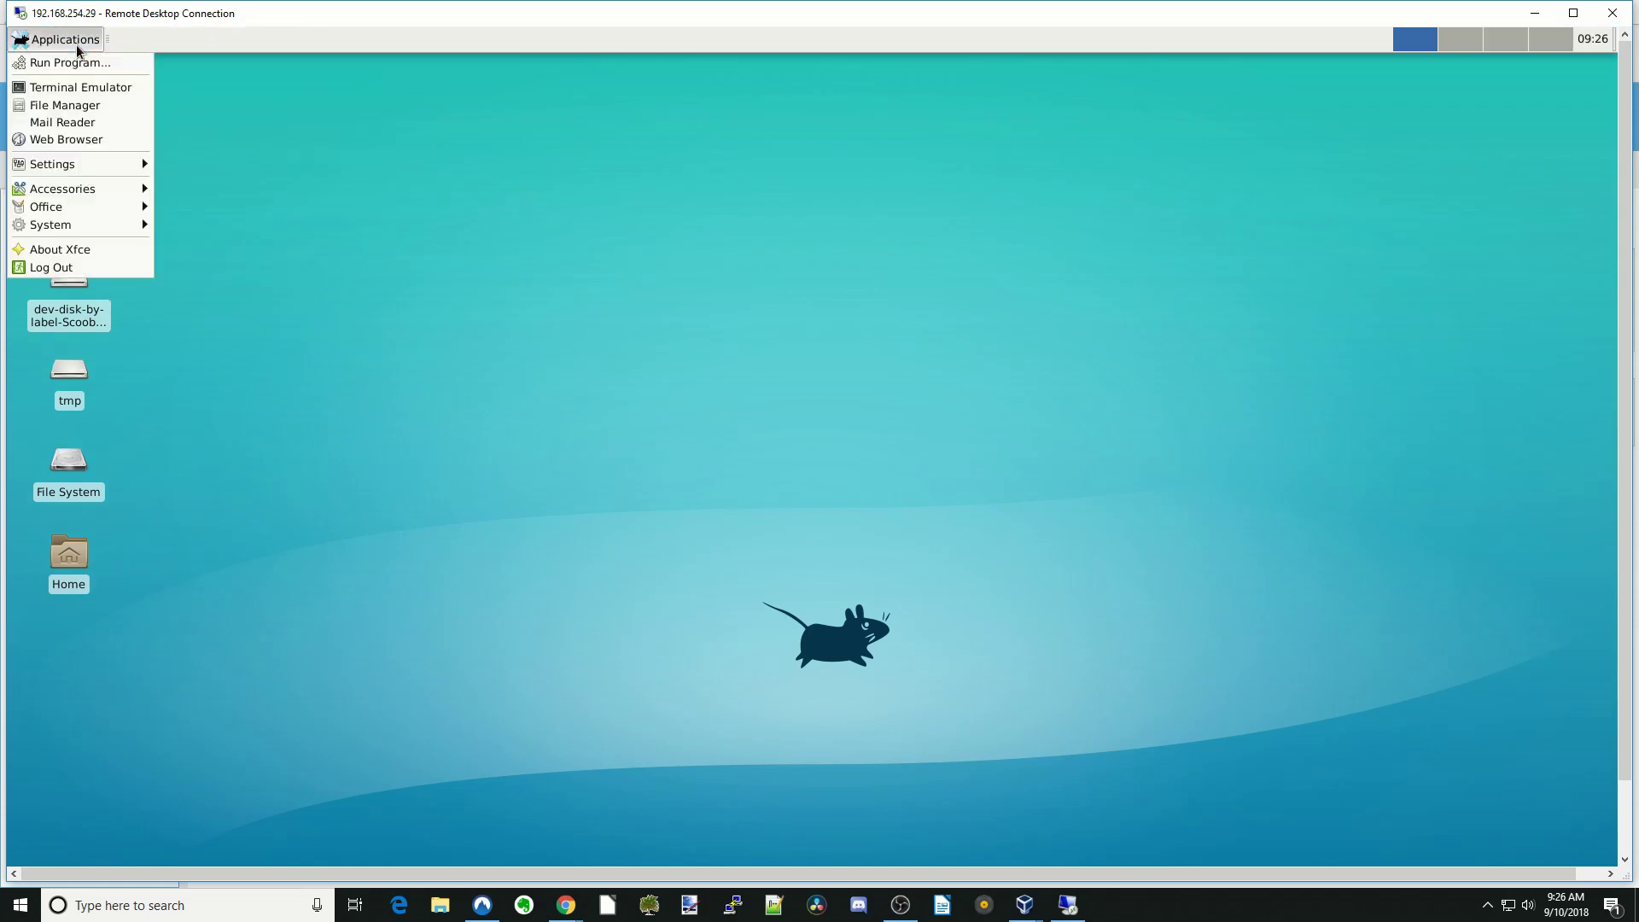
click(77, 48)
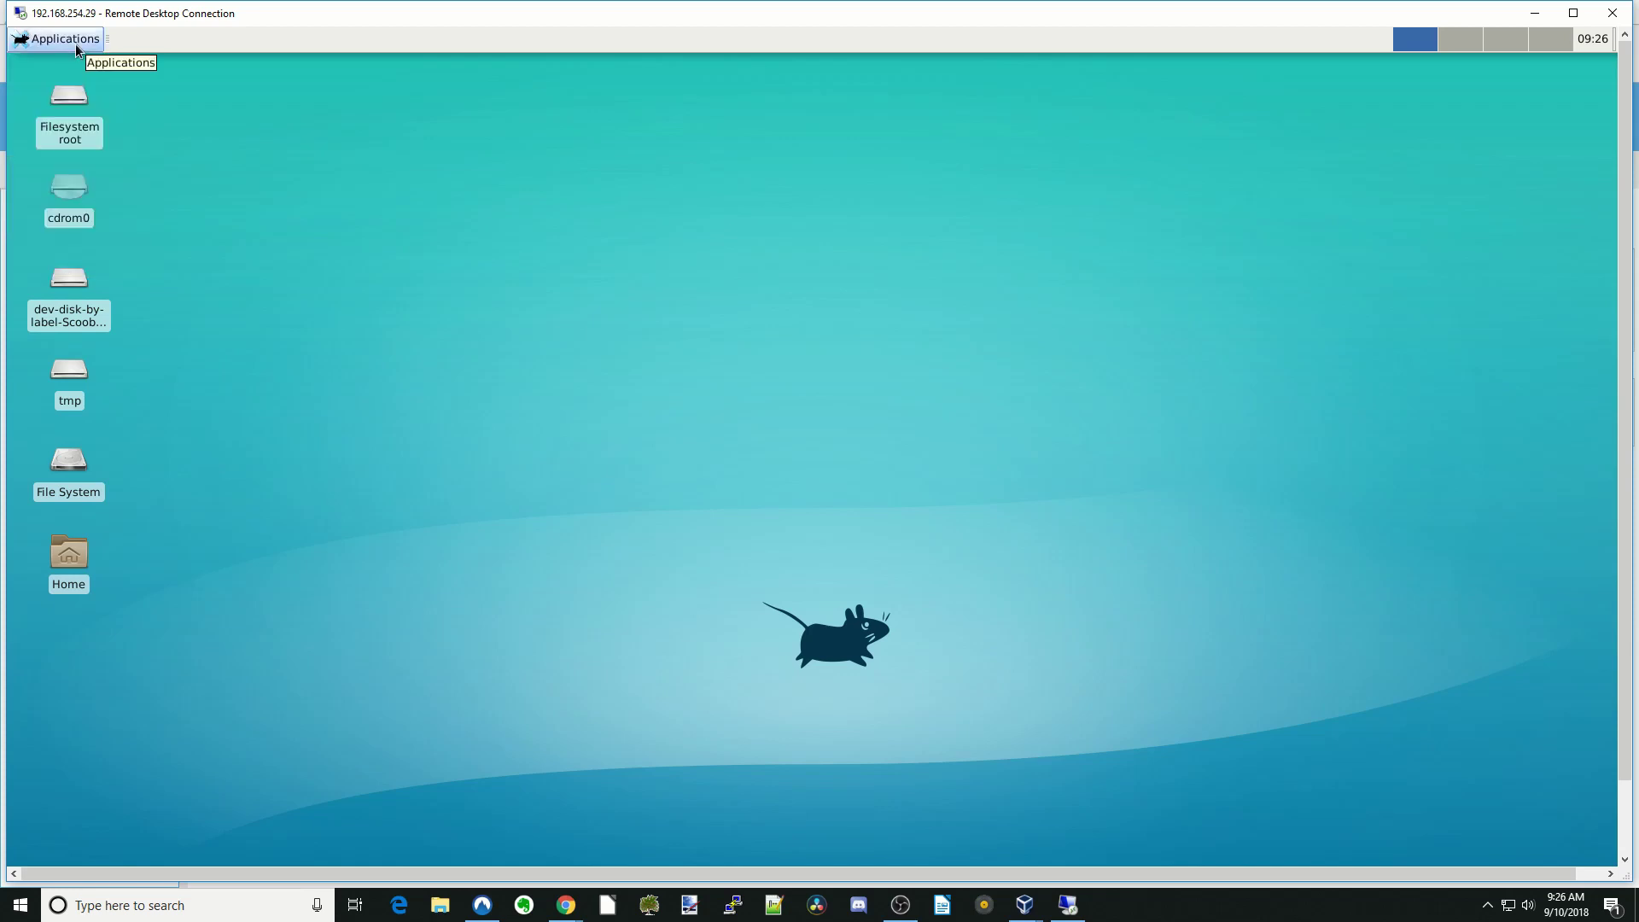
- Launch a uxterm Terminal Emulator from the Applications menu
click(77, 47)
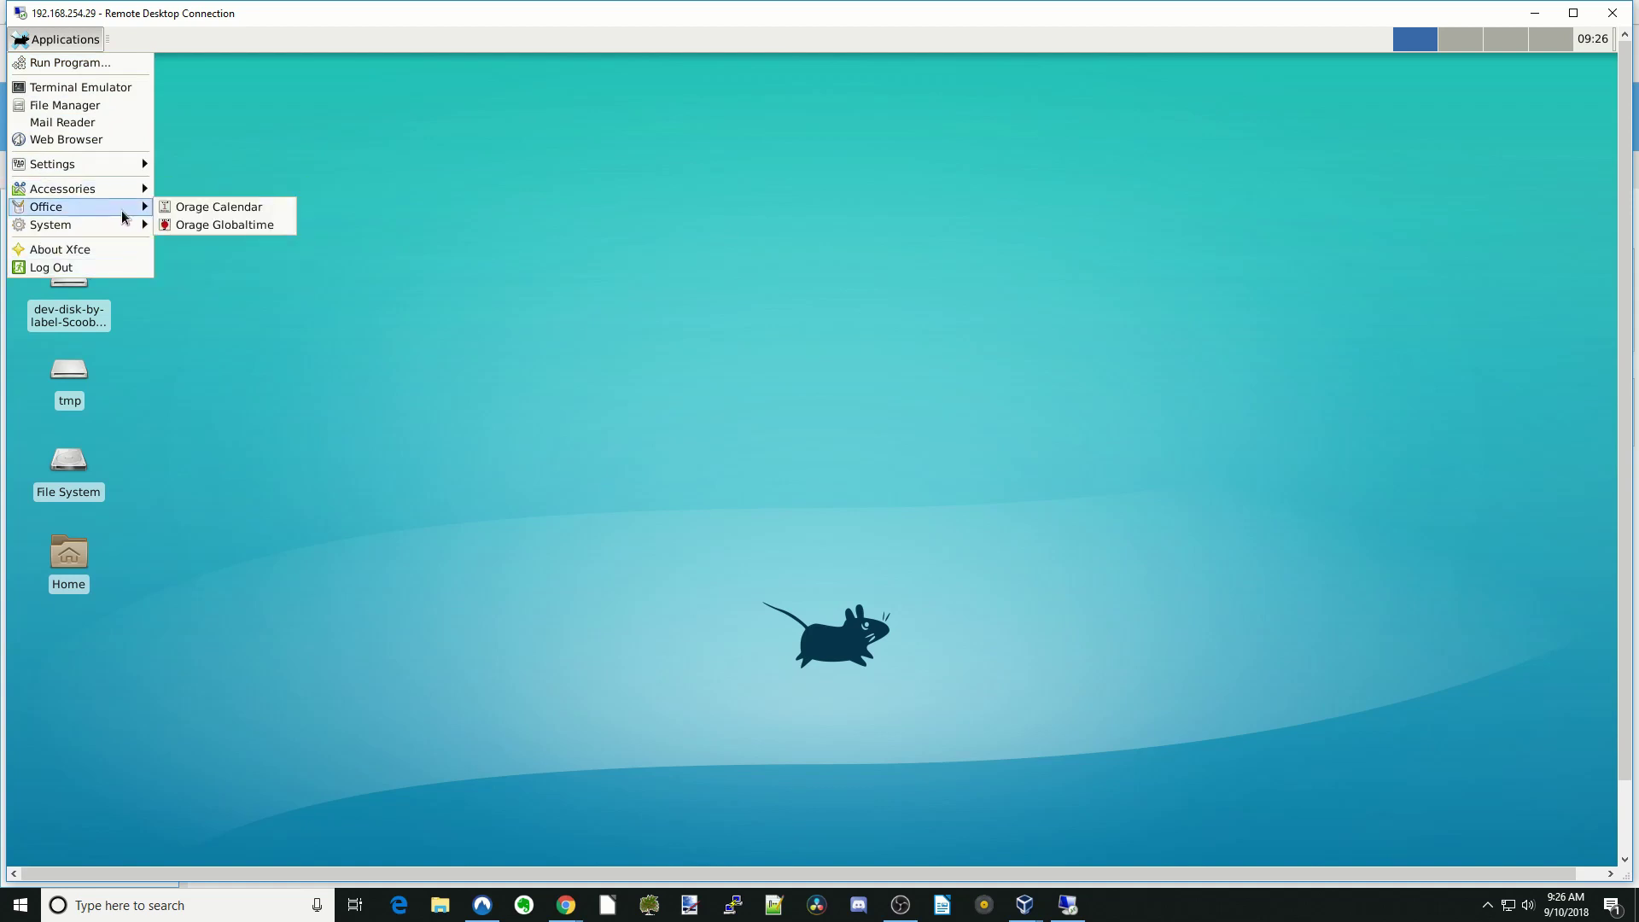
mouse_move(130, 225)
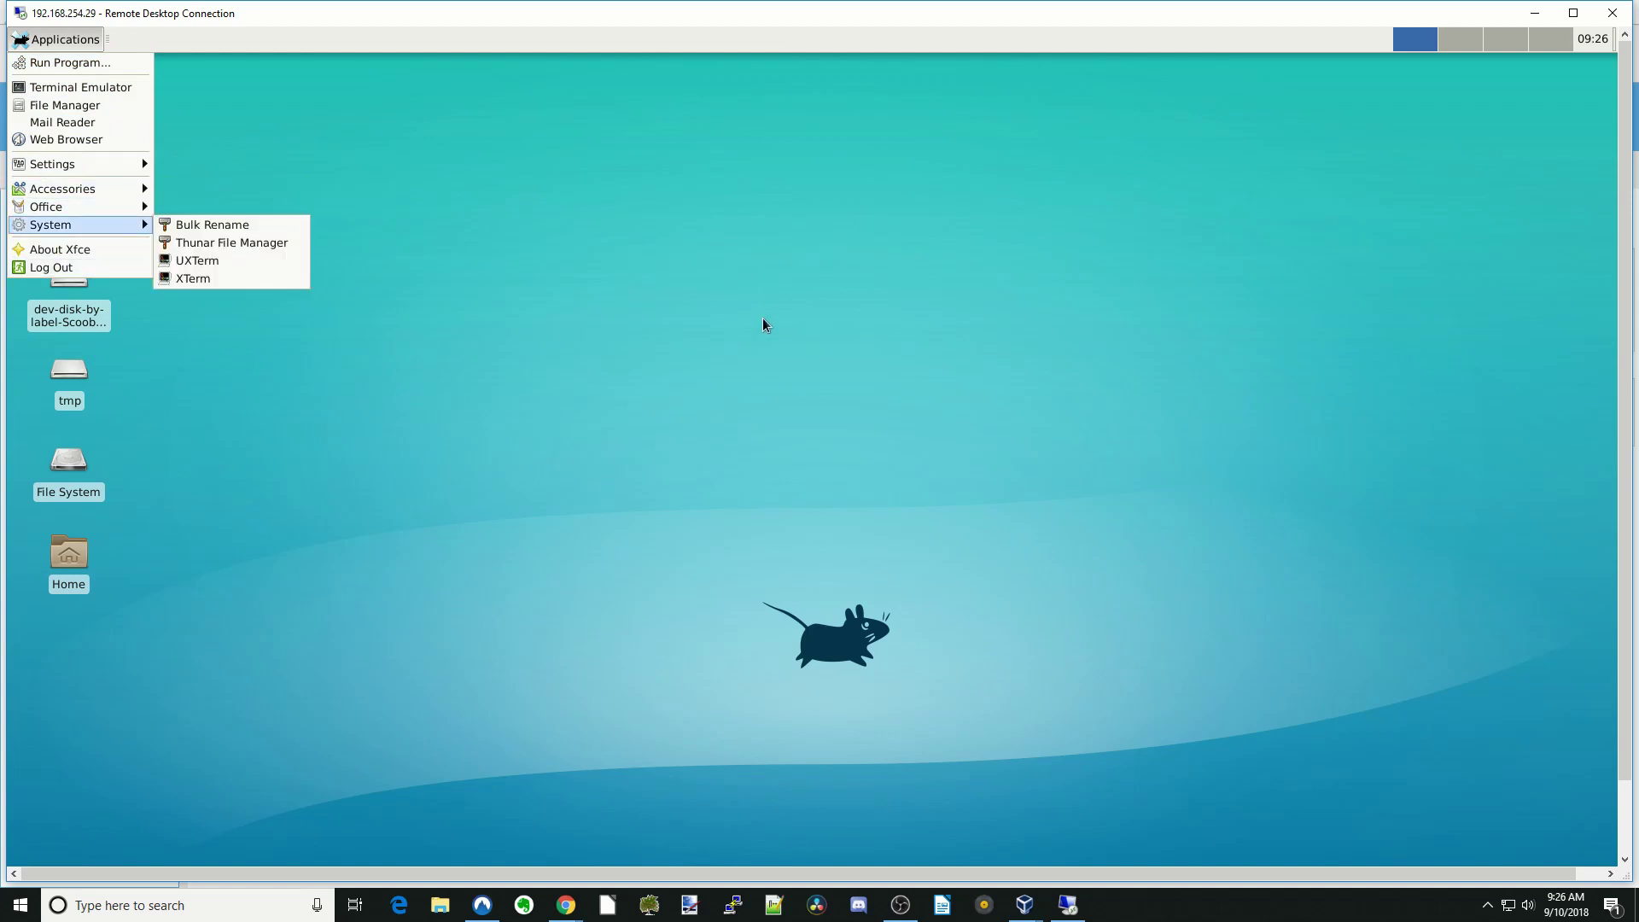
click(739, 331)
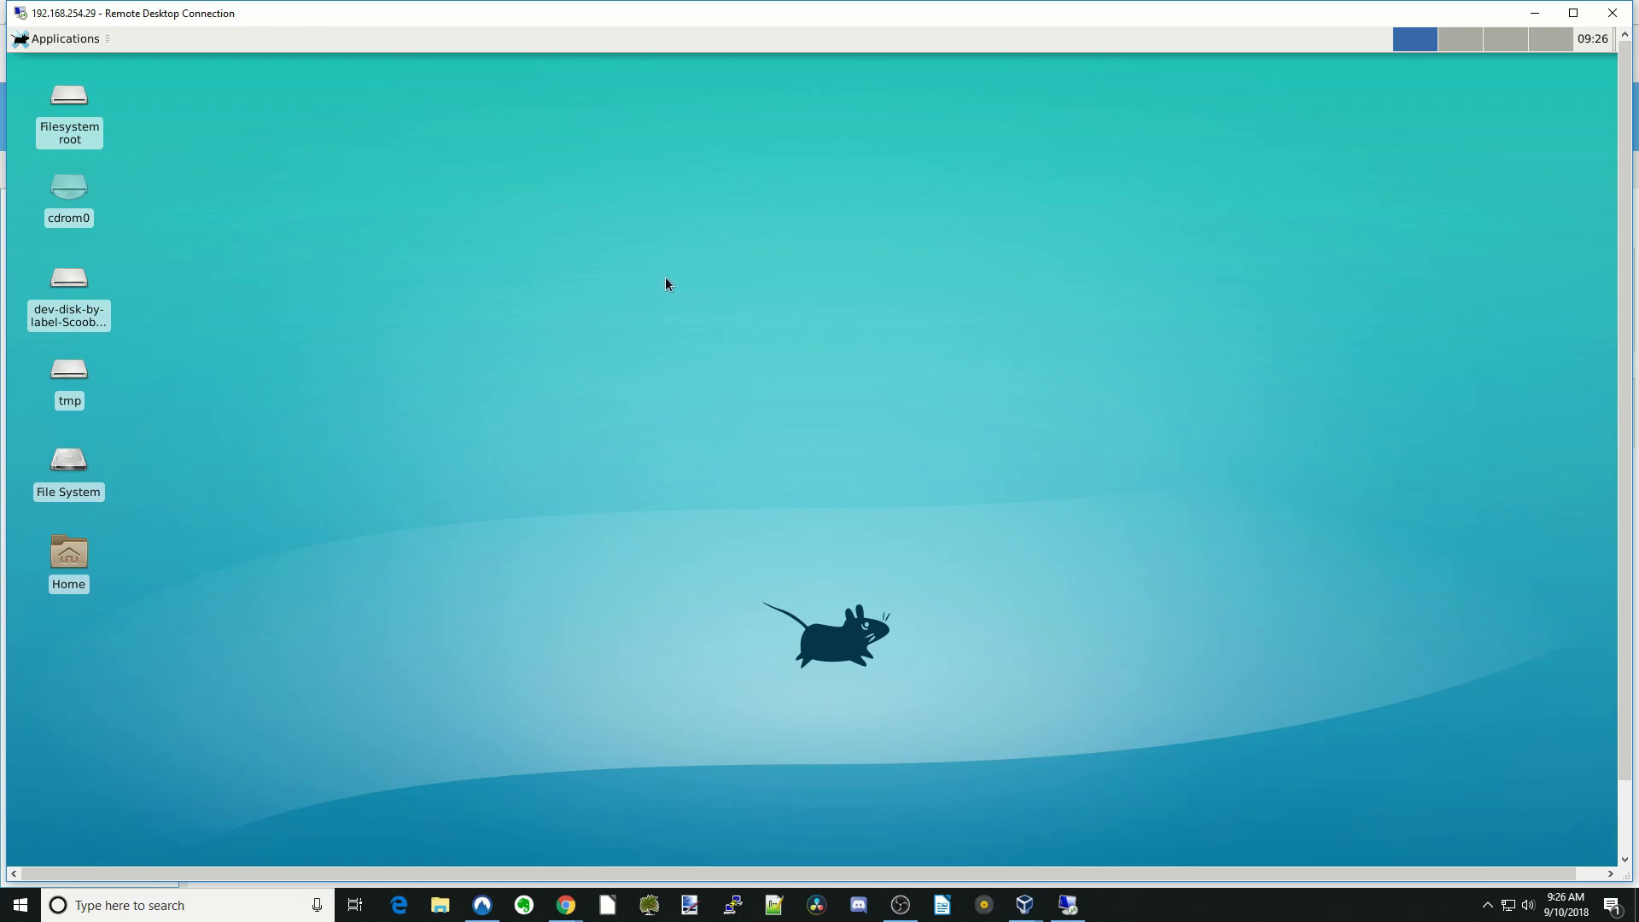
click(68, 50)
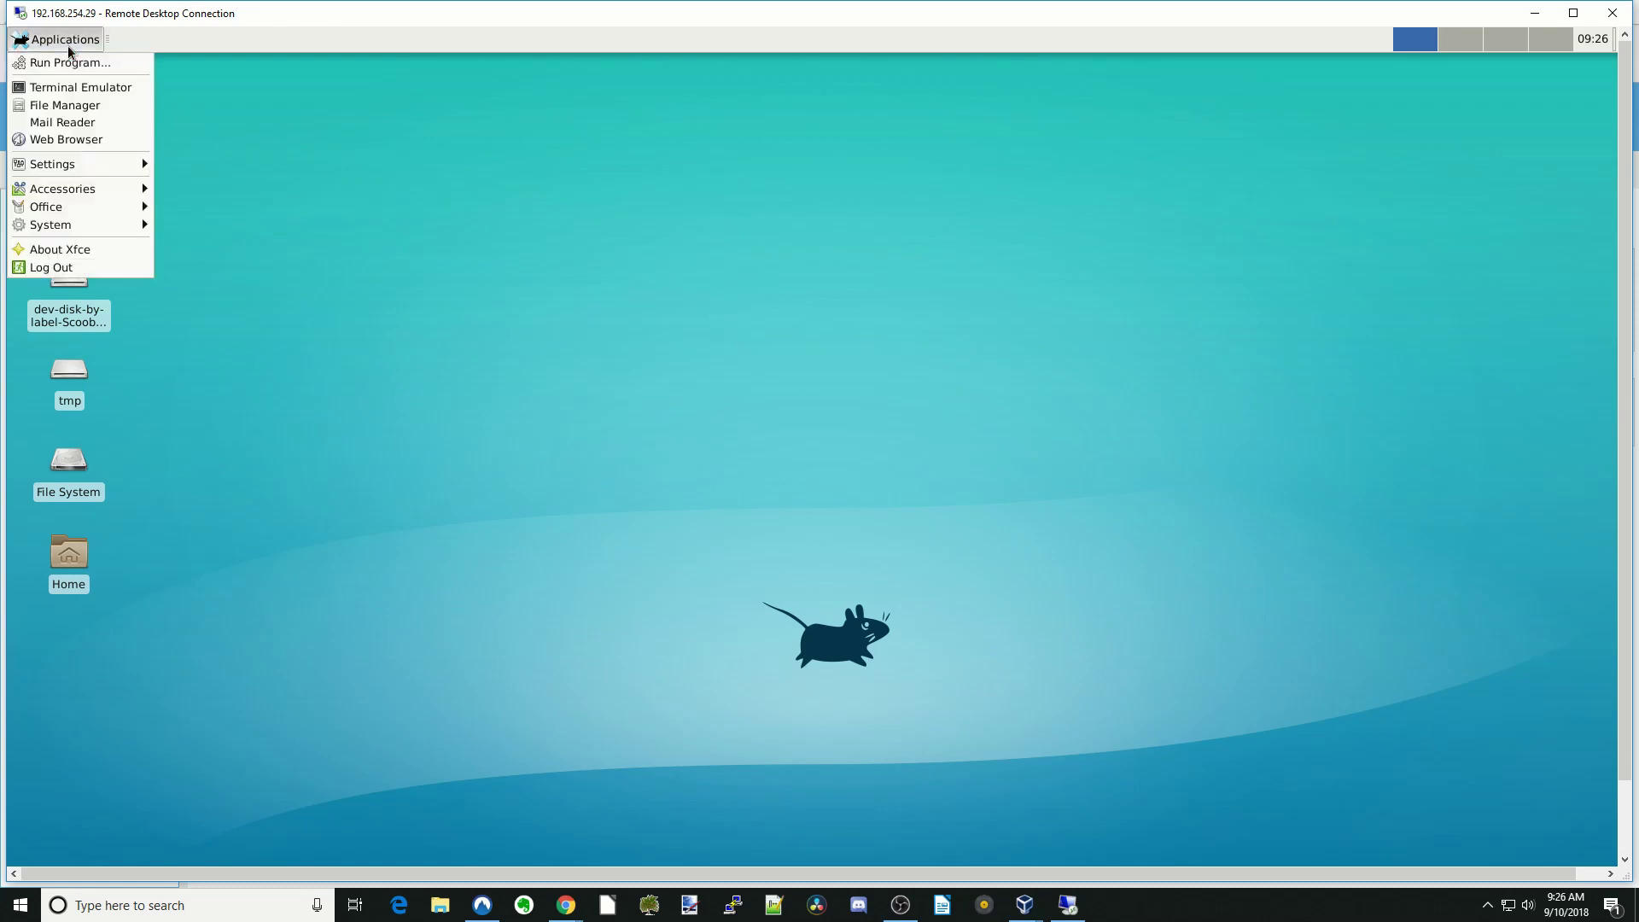
click(87, 89)
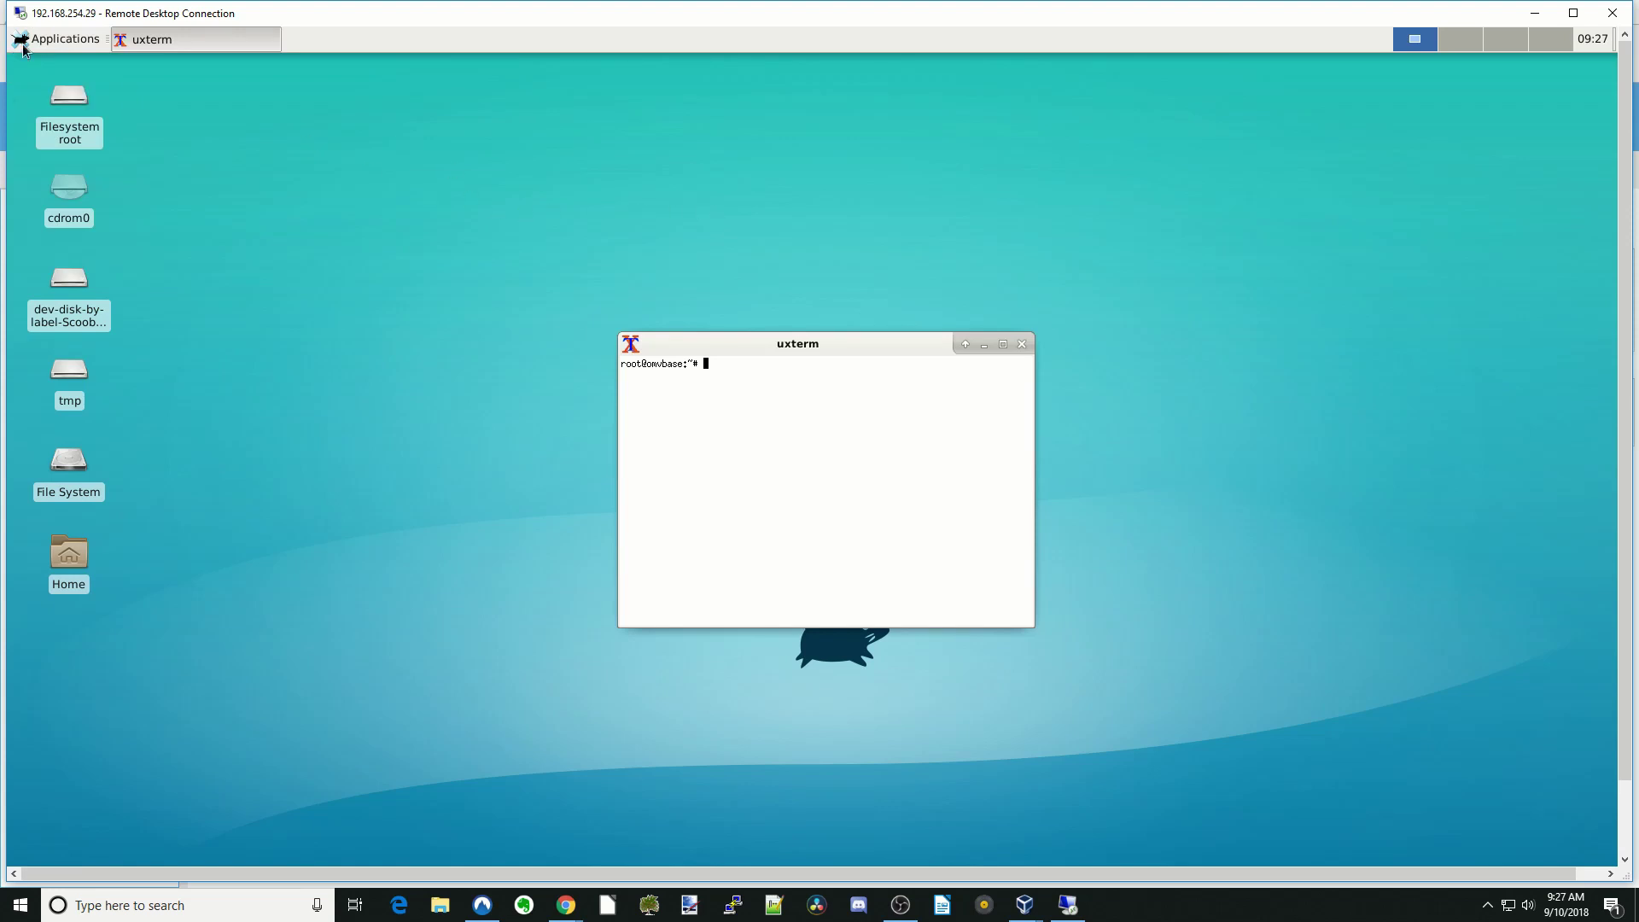
click(62, 49)
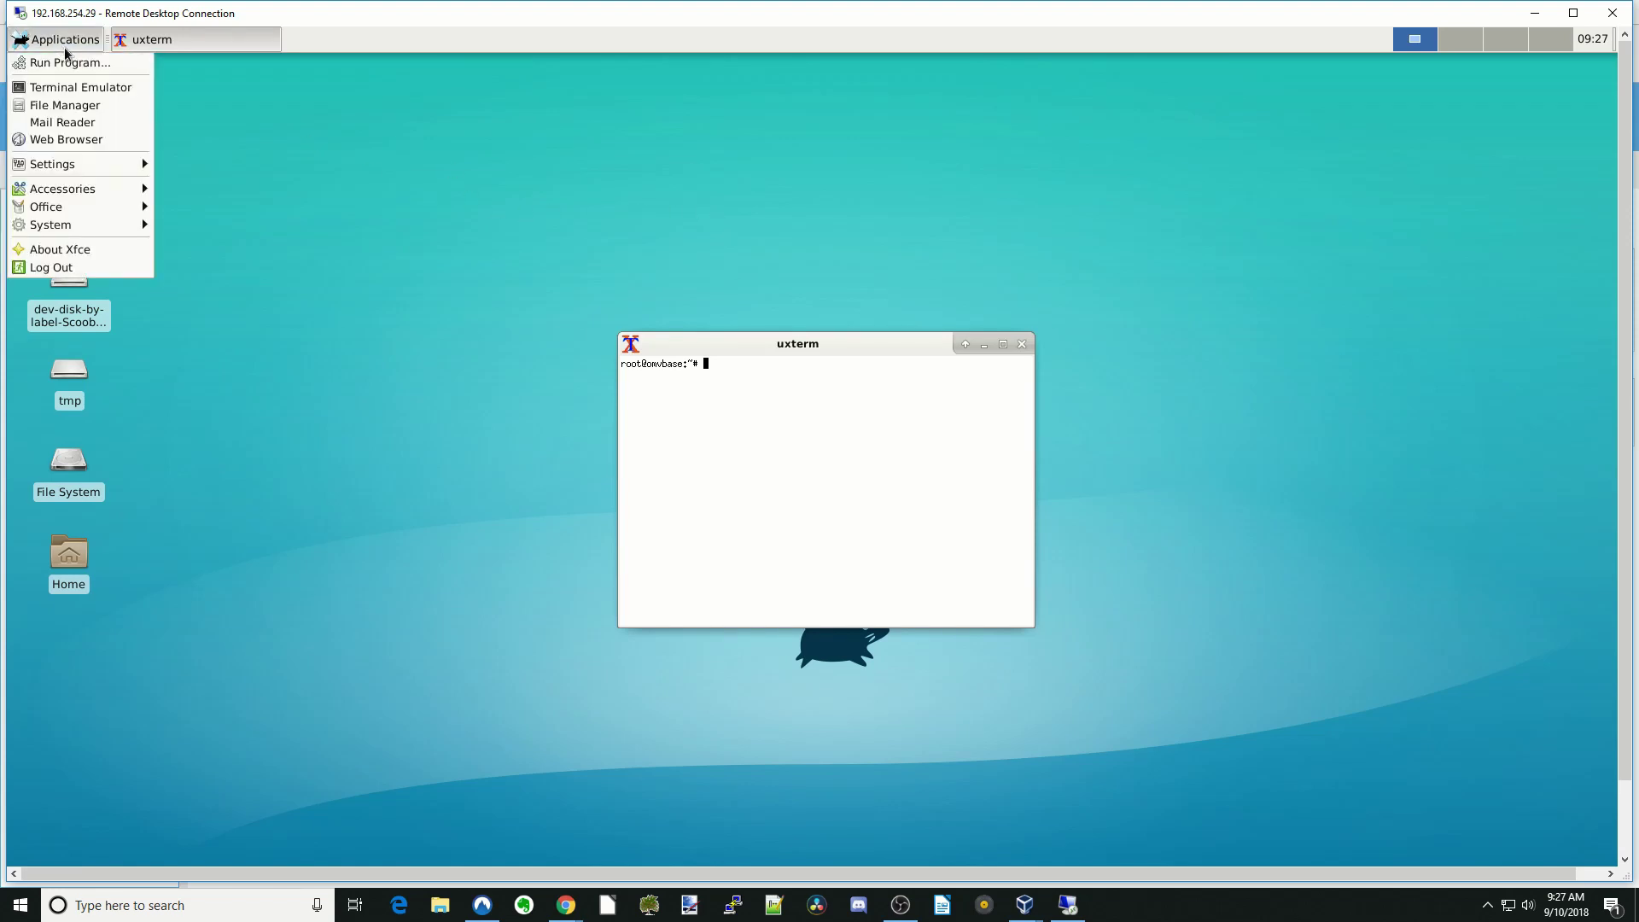
click(97, 141)
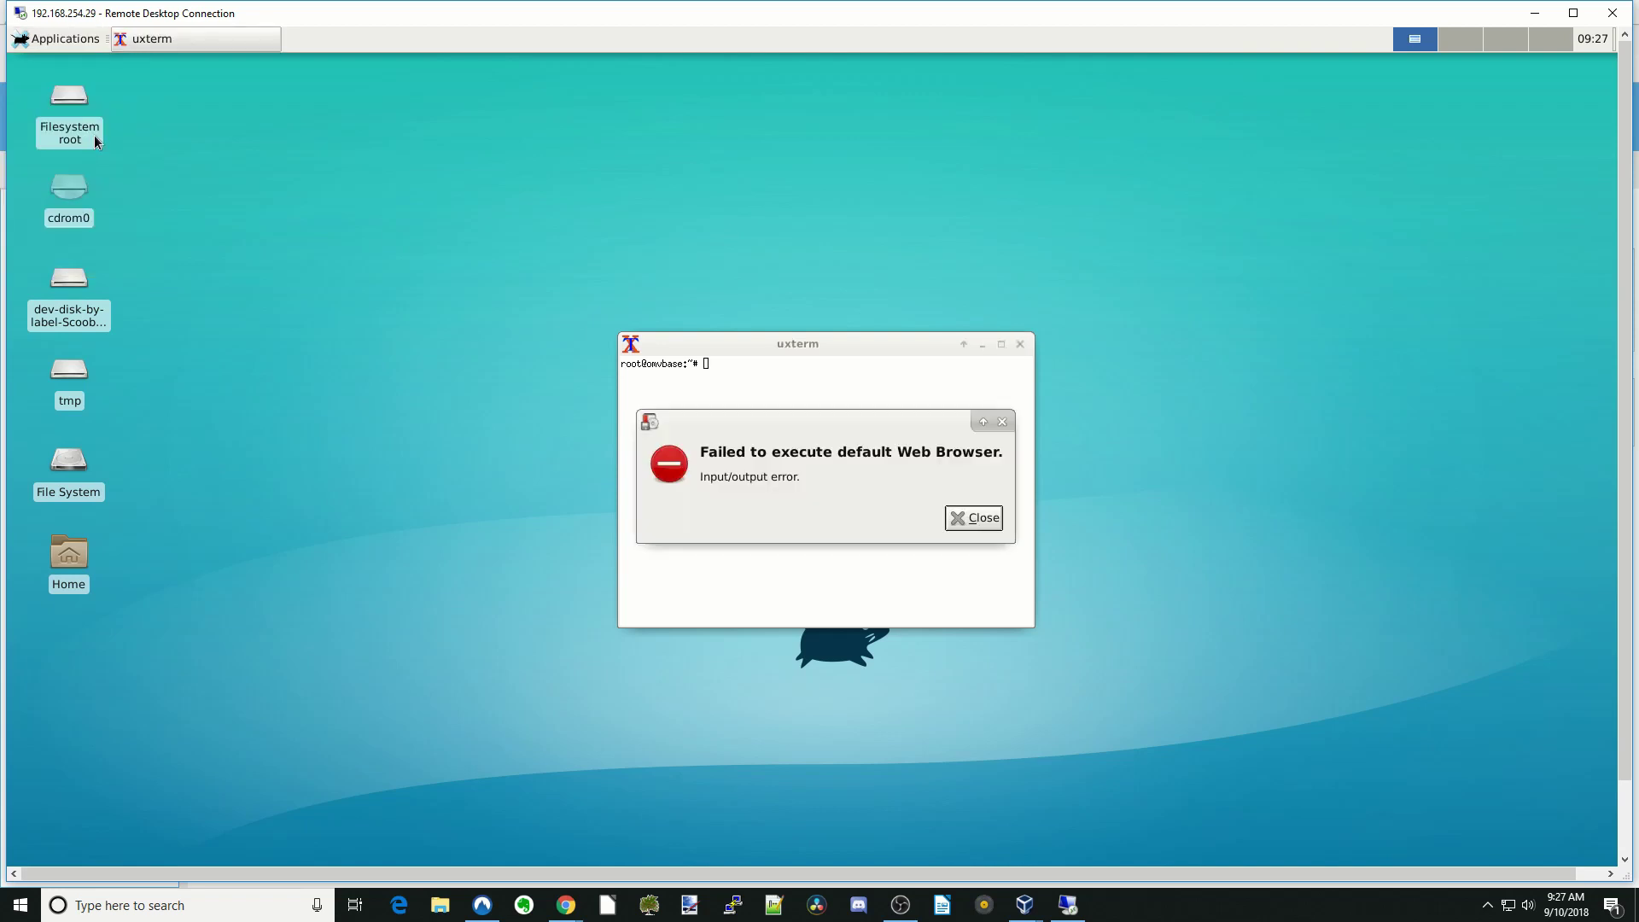
click(980, 526)
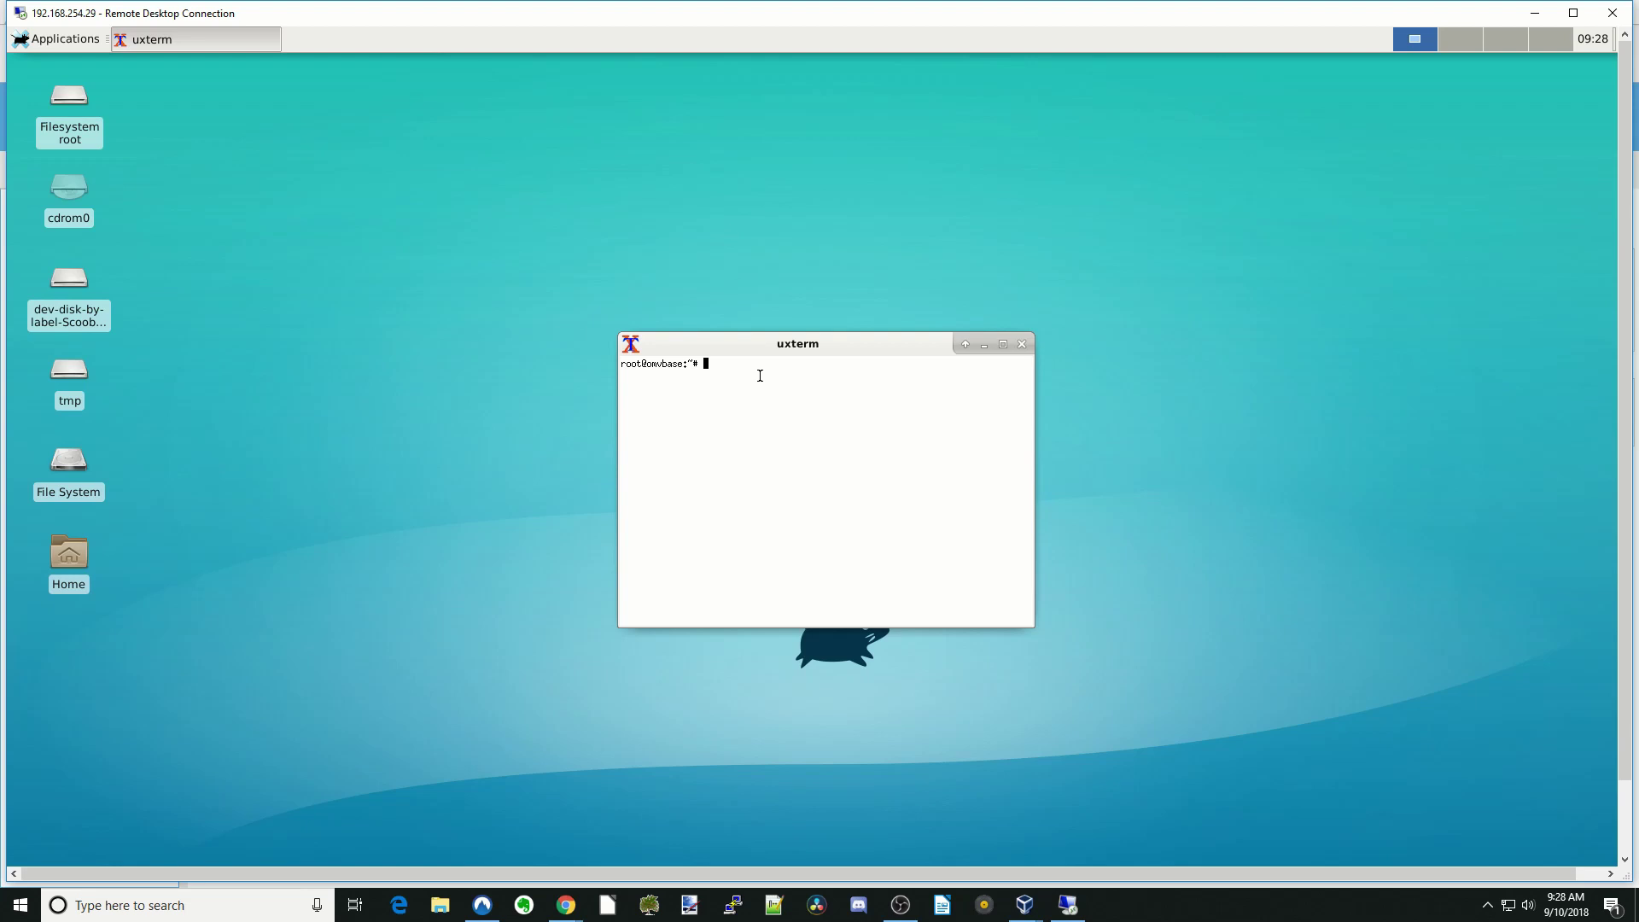
- As superuser via su, install iceweasel with apt-get install iceweasel, confirming with Y
text(su)
key(Return)
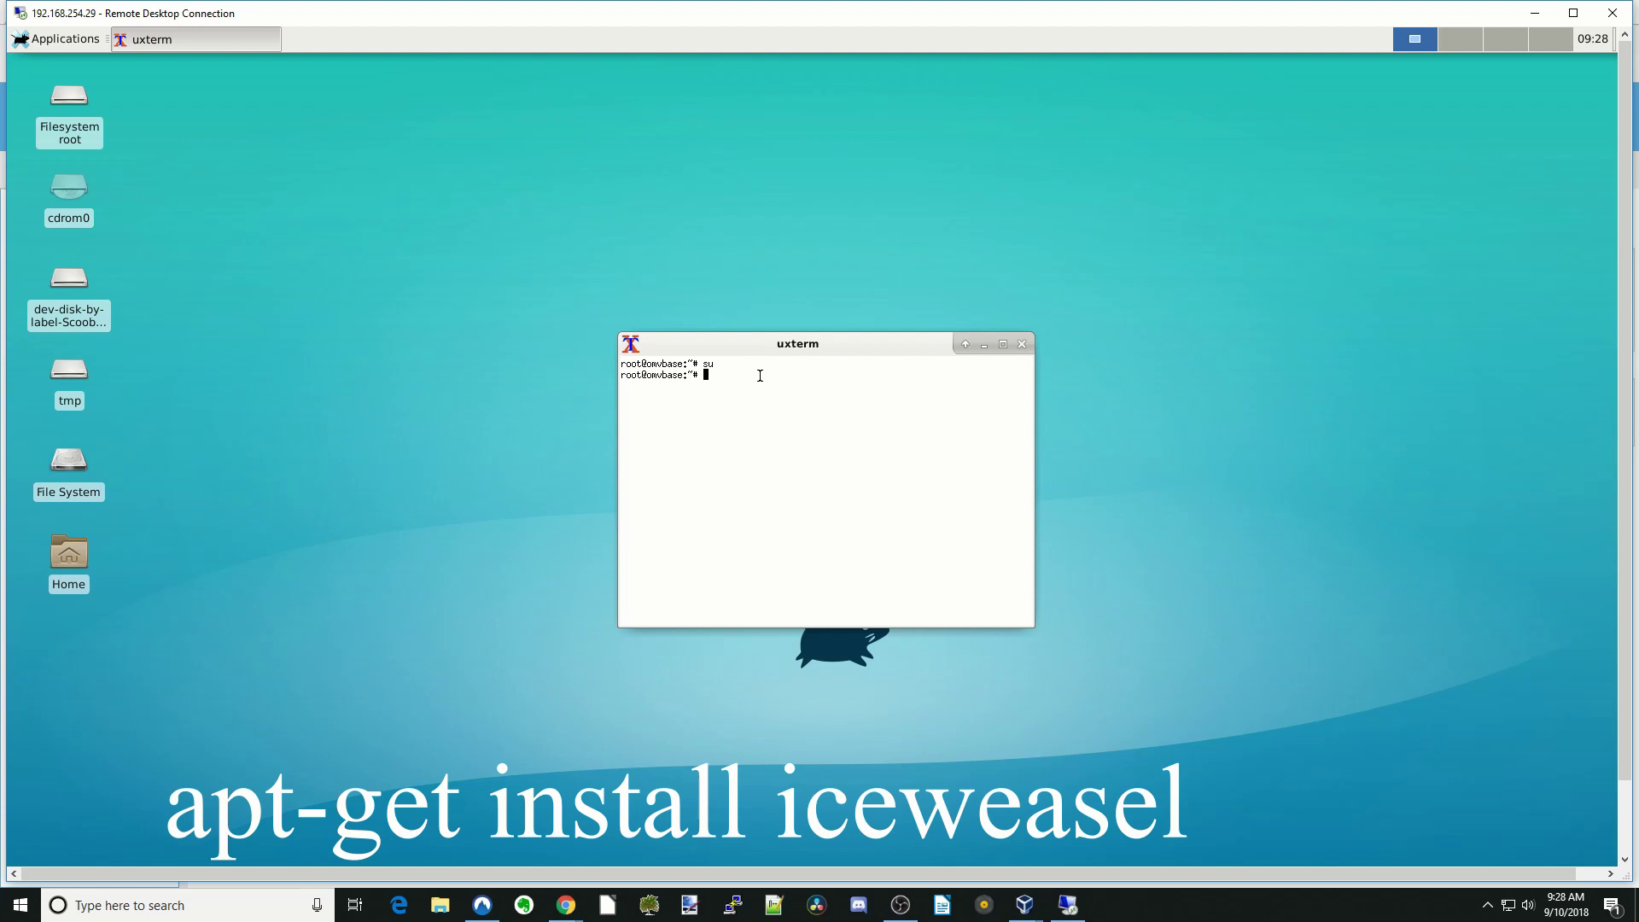
text(apt-get install iceweasel)
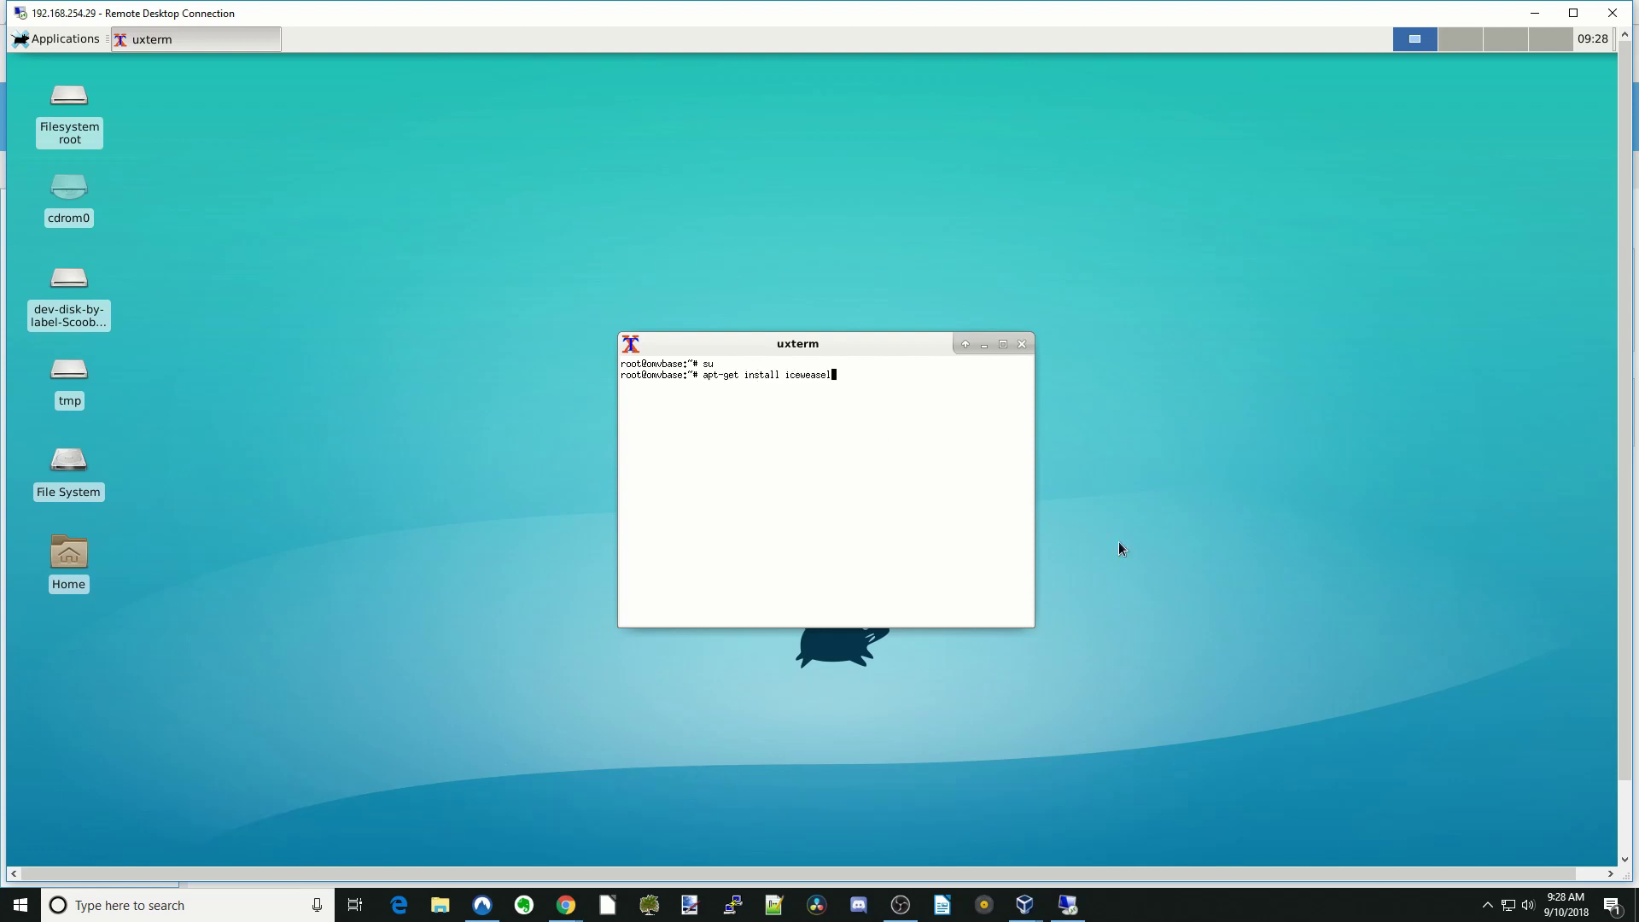
key(Return)
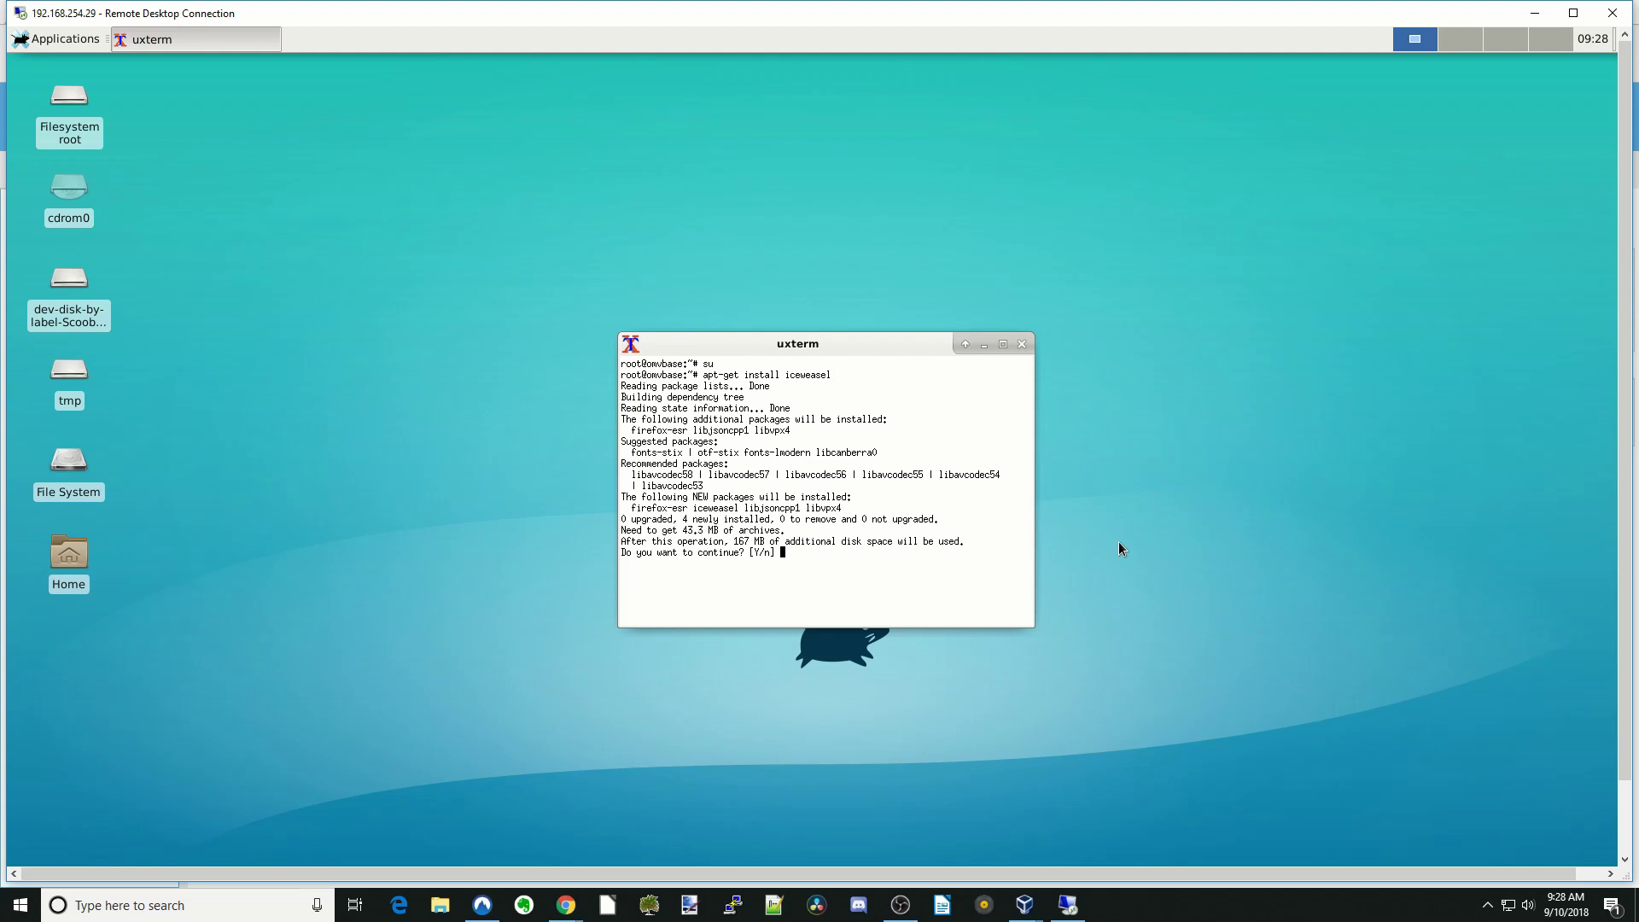
key(Return)
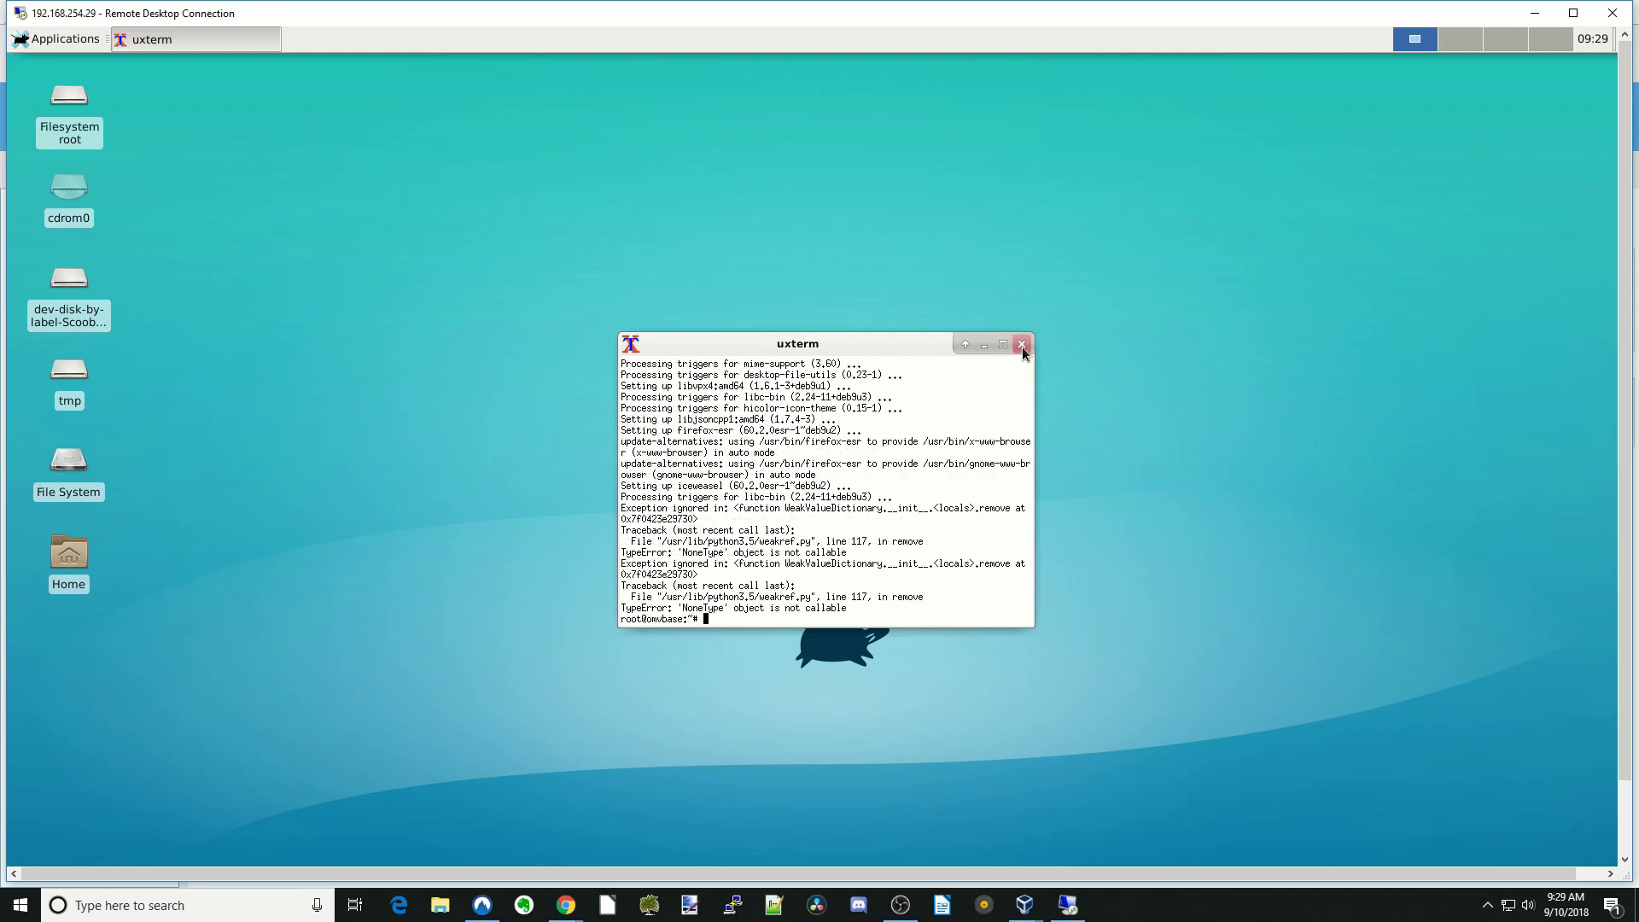
click(1022, 347)
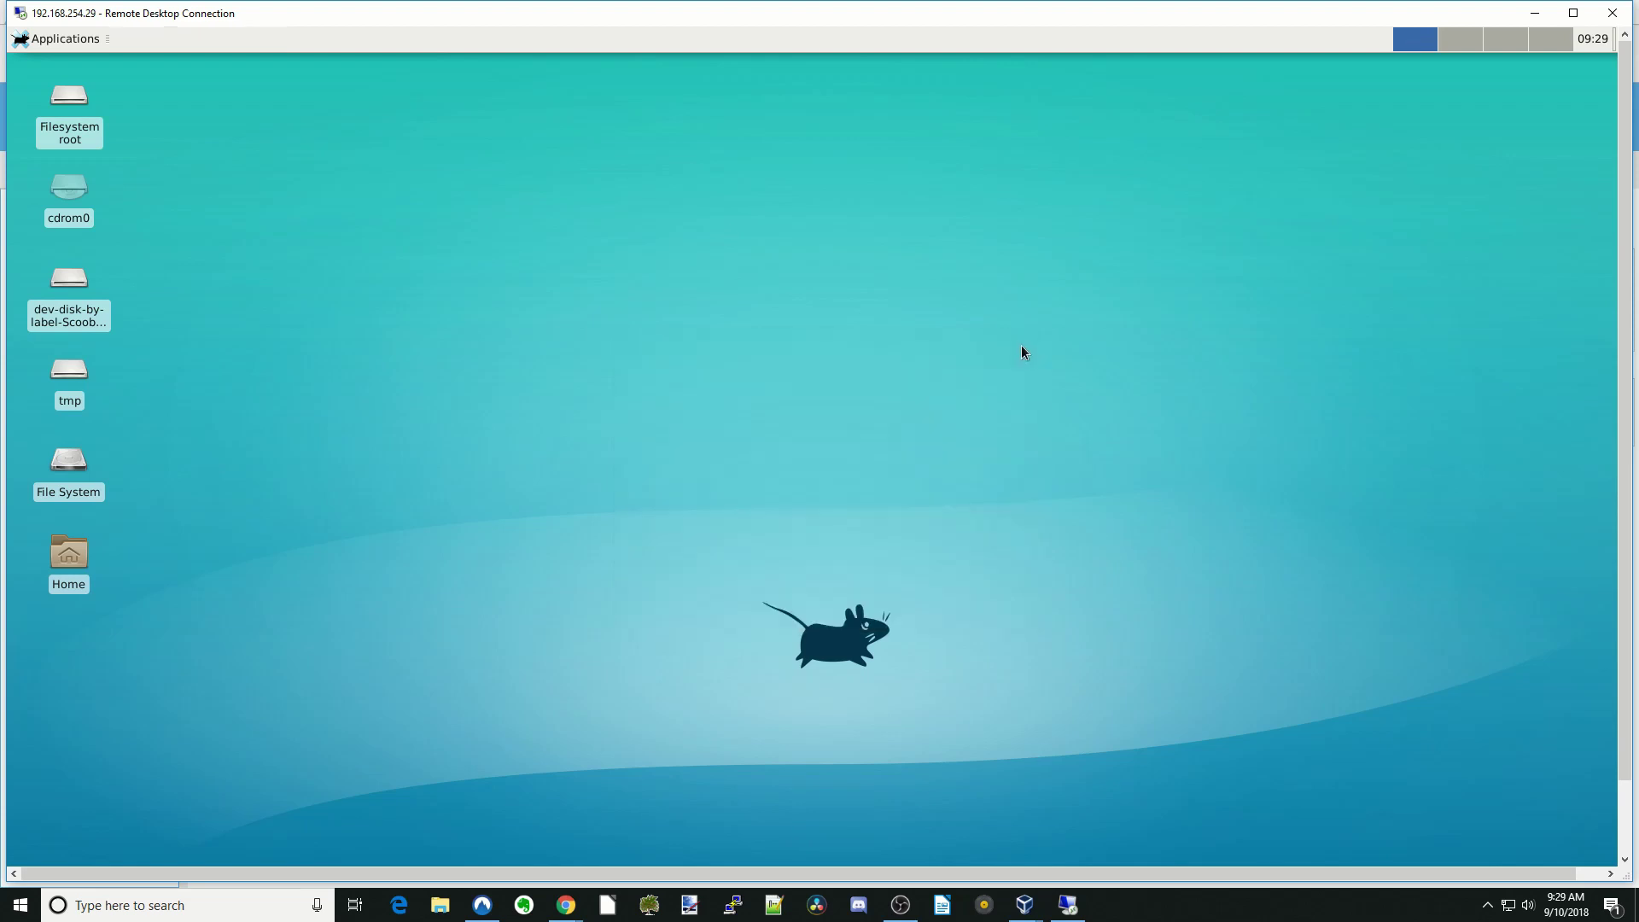
- Launch the newly installed Firefox web browser, then close it along with its tabs
click(66, 46)
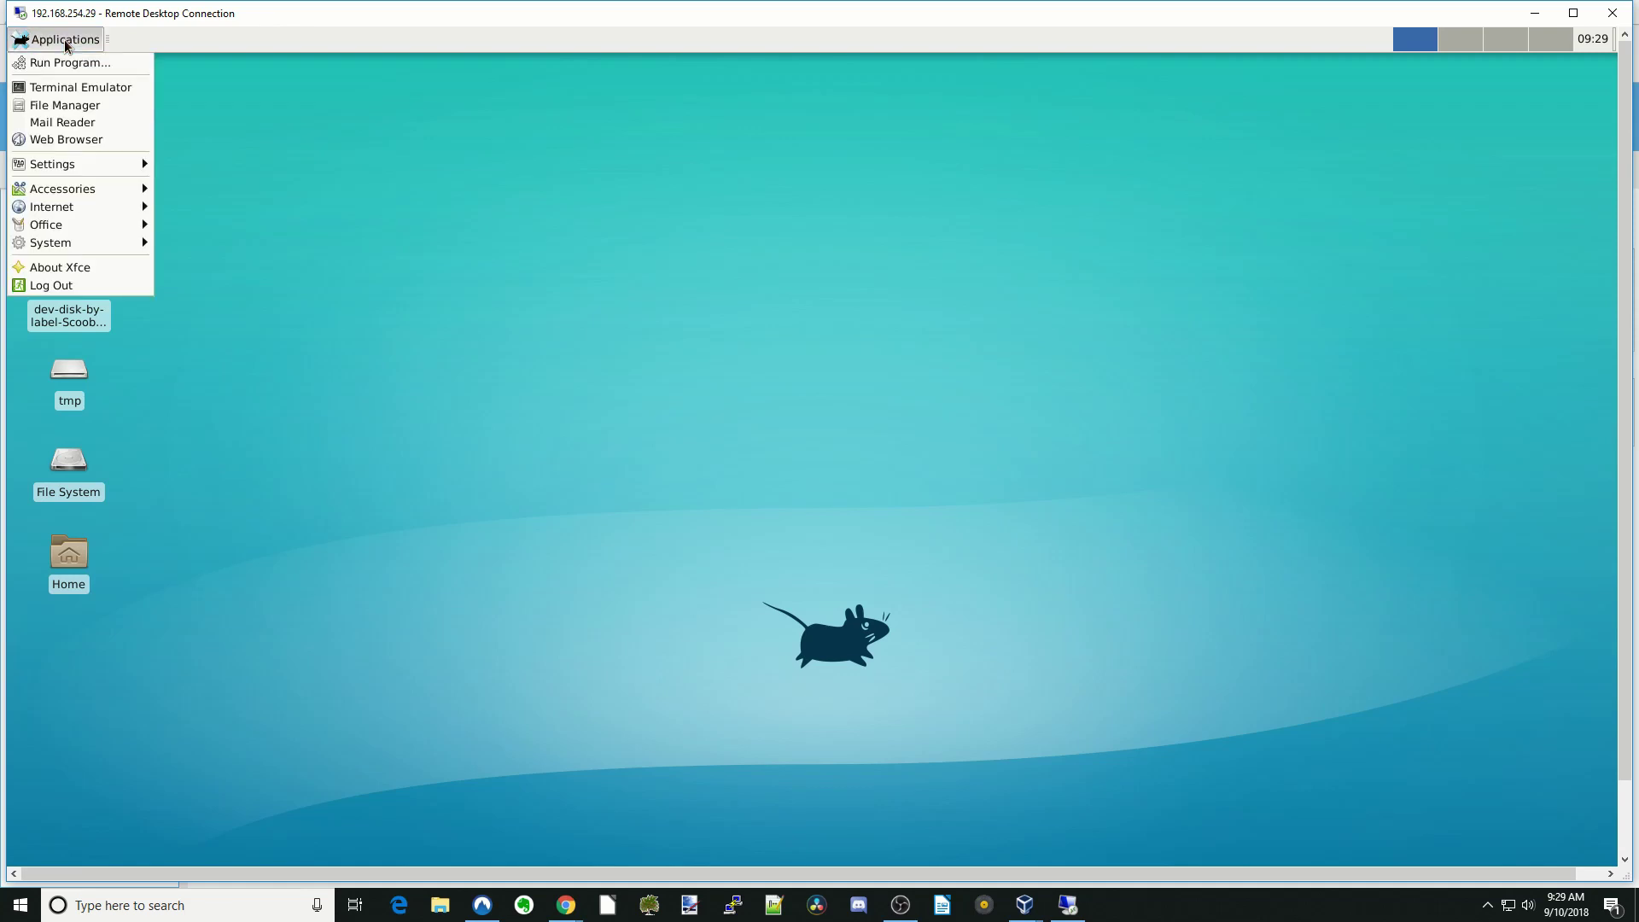
click(97, 141)
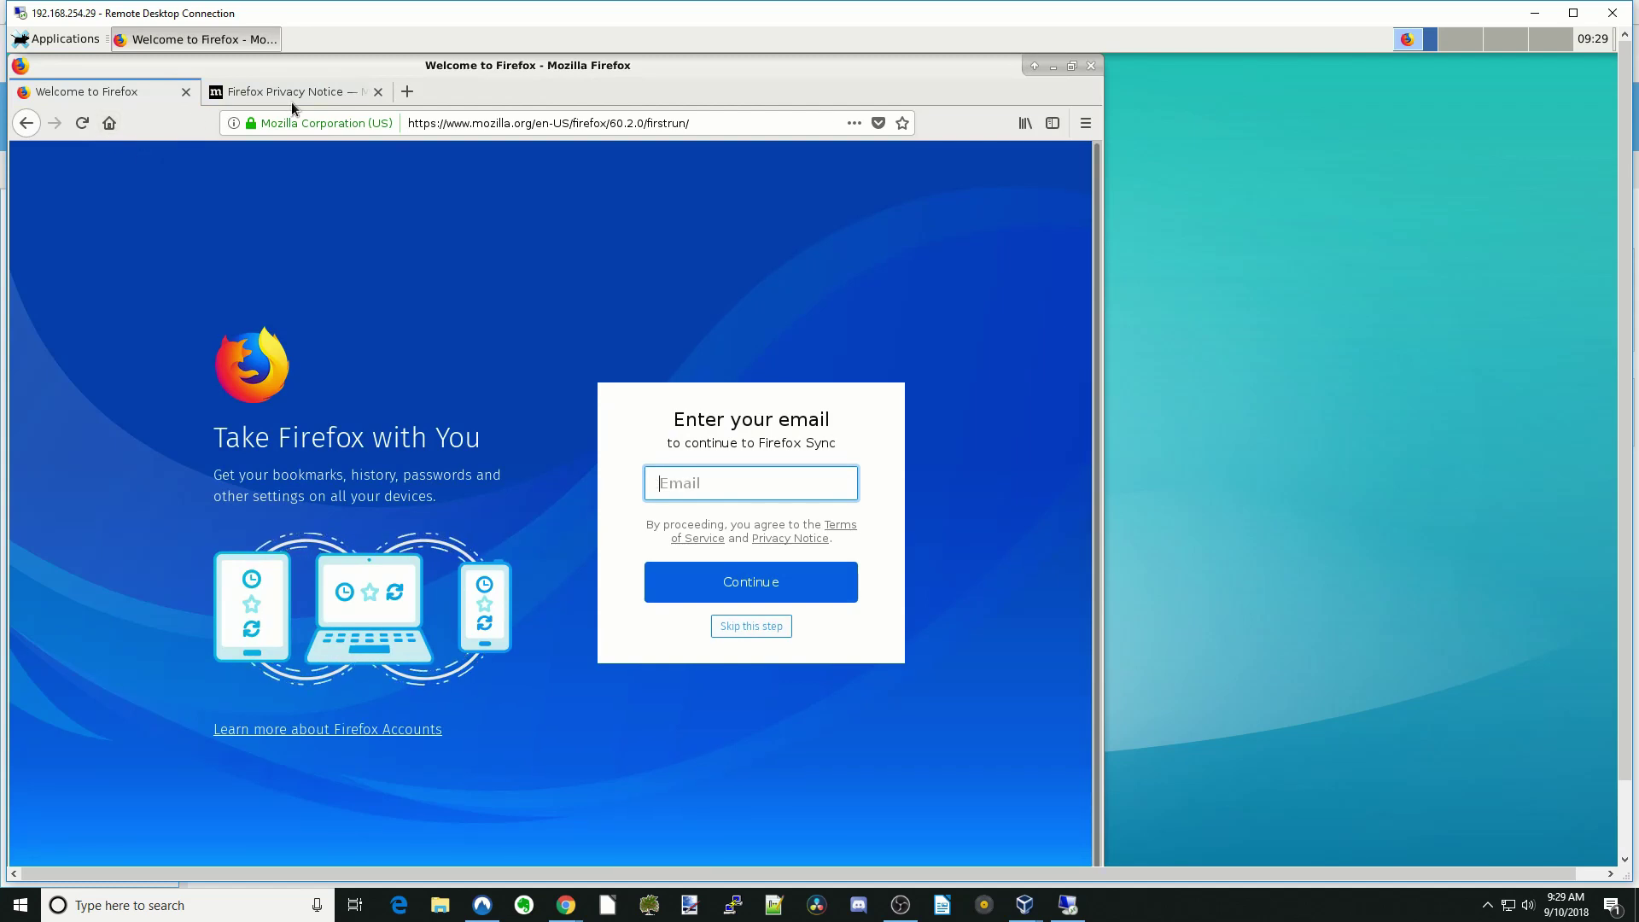
click(1090, 65)
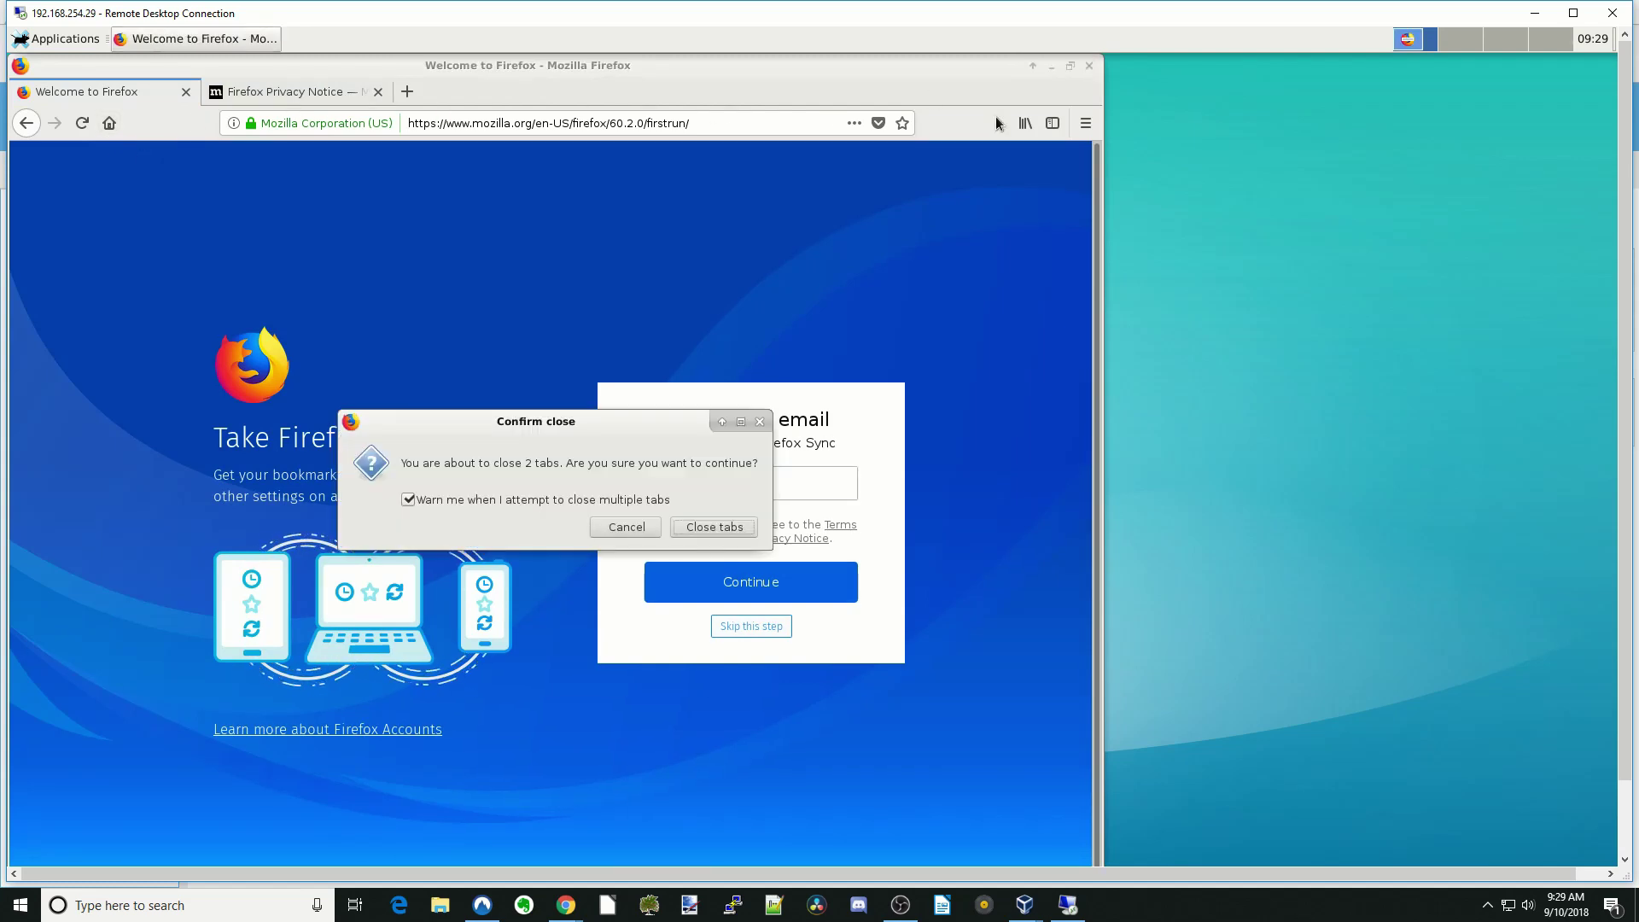
click(712, 527)
click(60, 39)
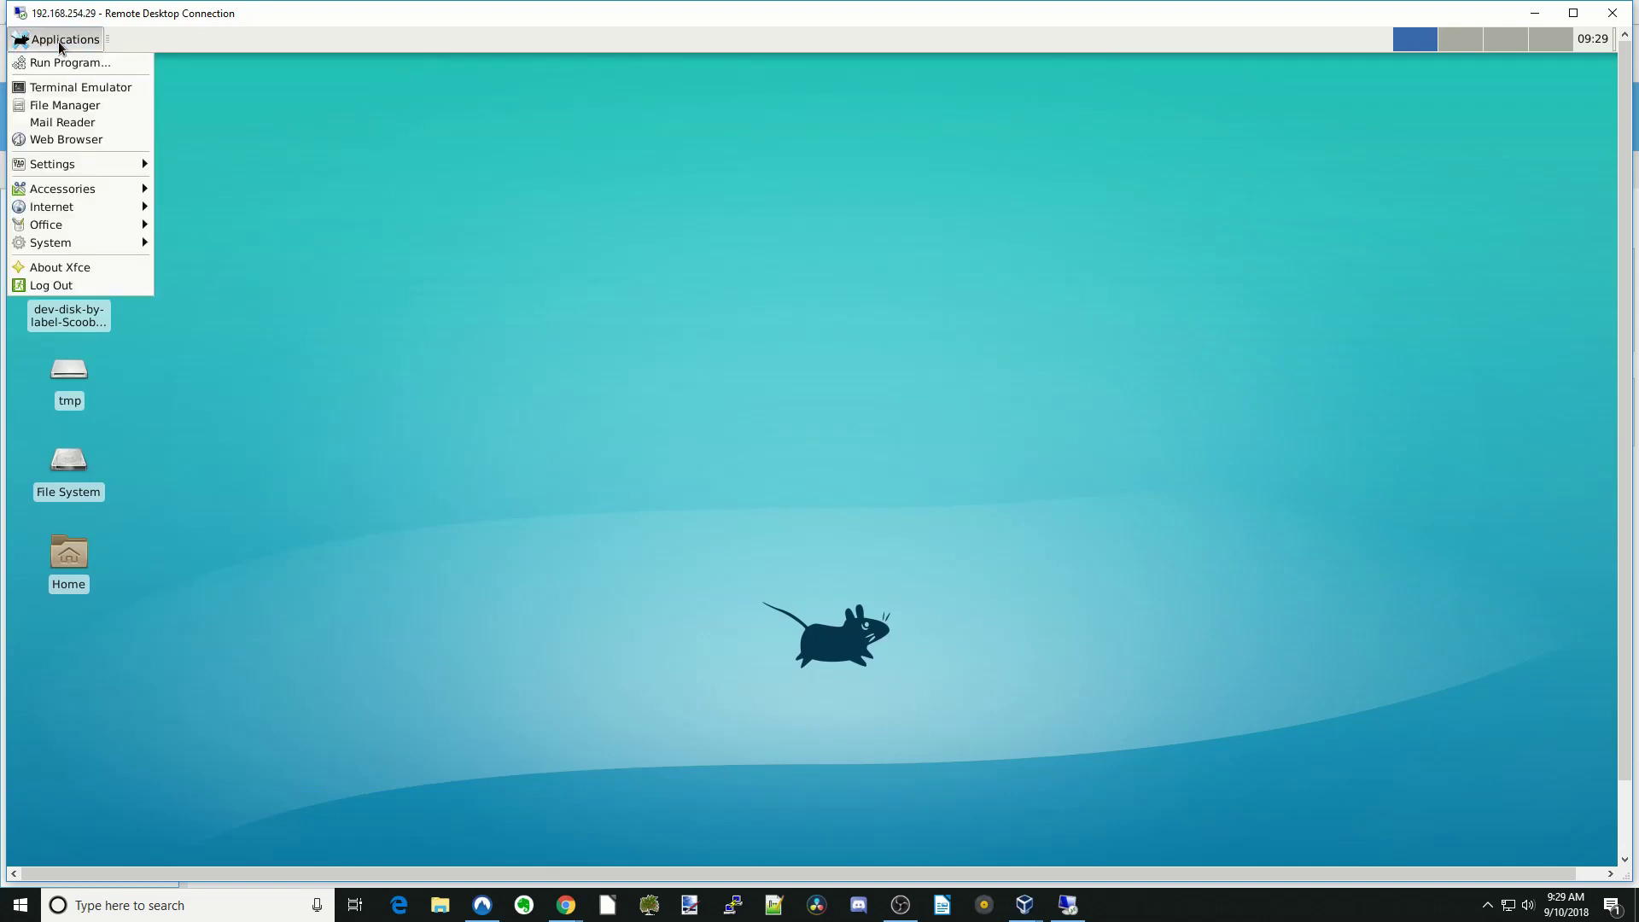
- In Thunar, browse to /sharedfolders and confirm the media folder is empty
click(82, 107)
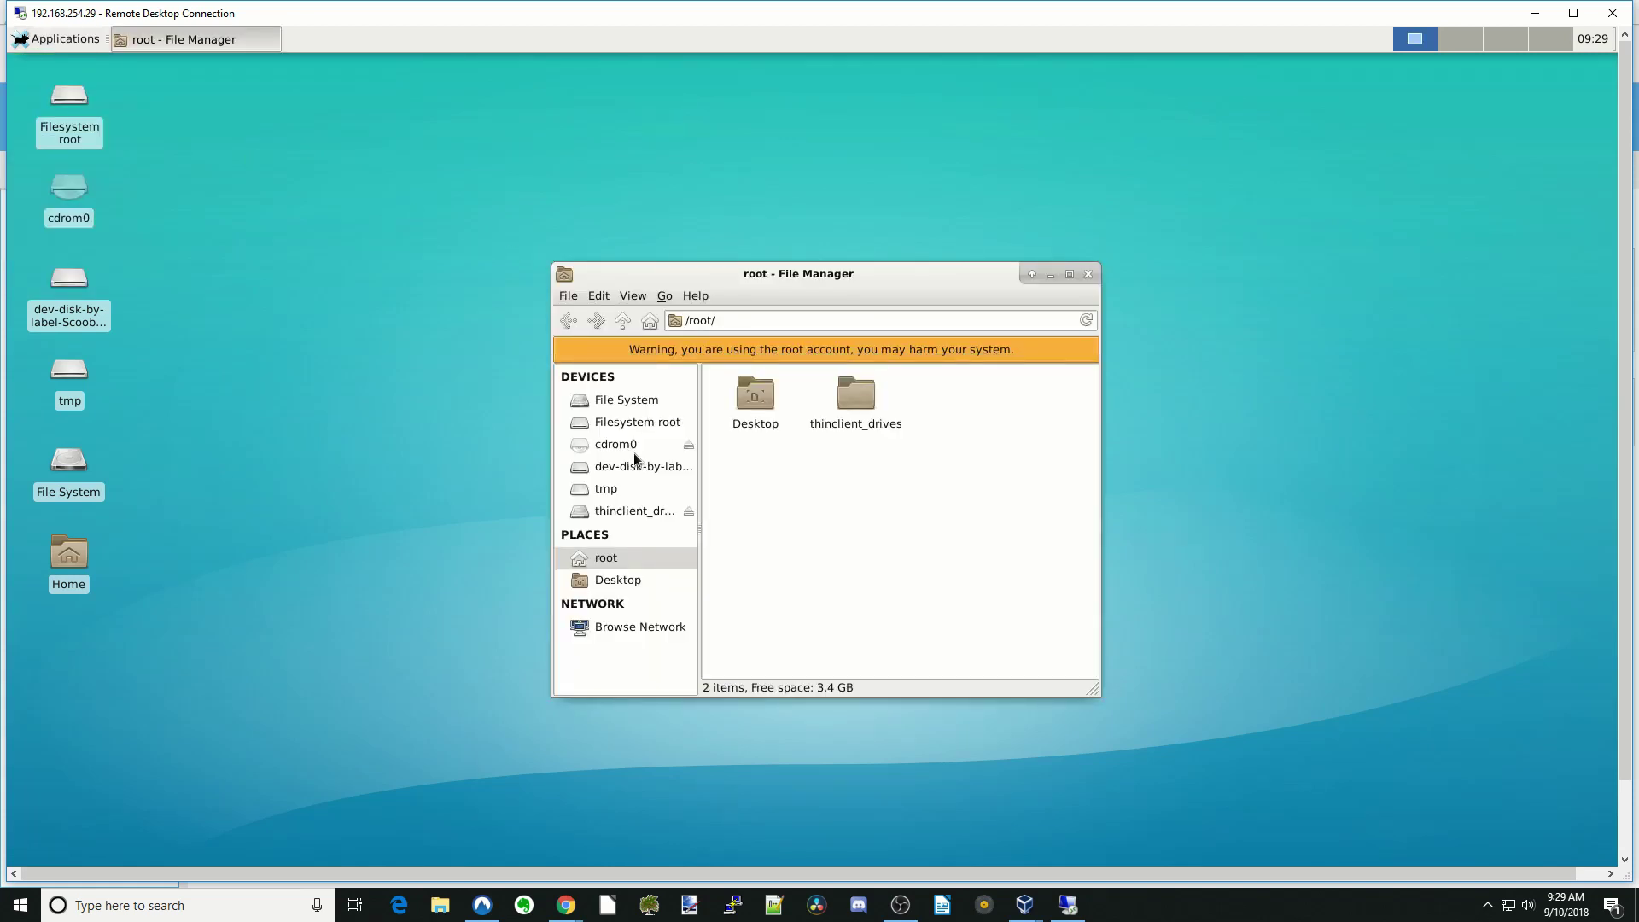
click(629, 398)
scroll(789, 512, down, 1)
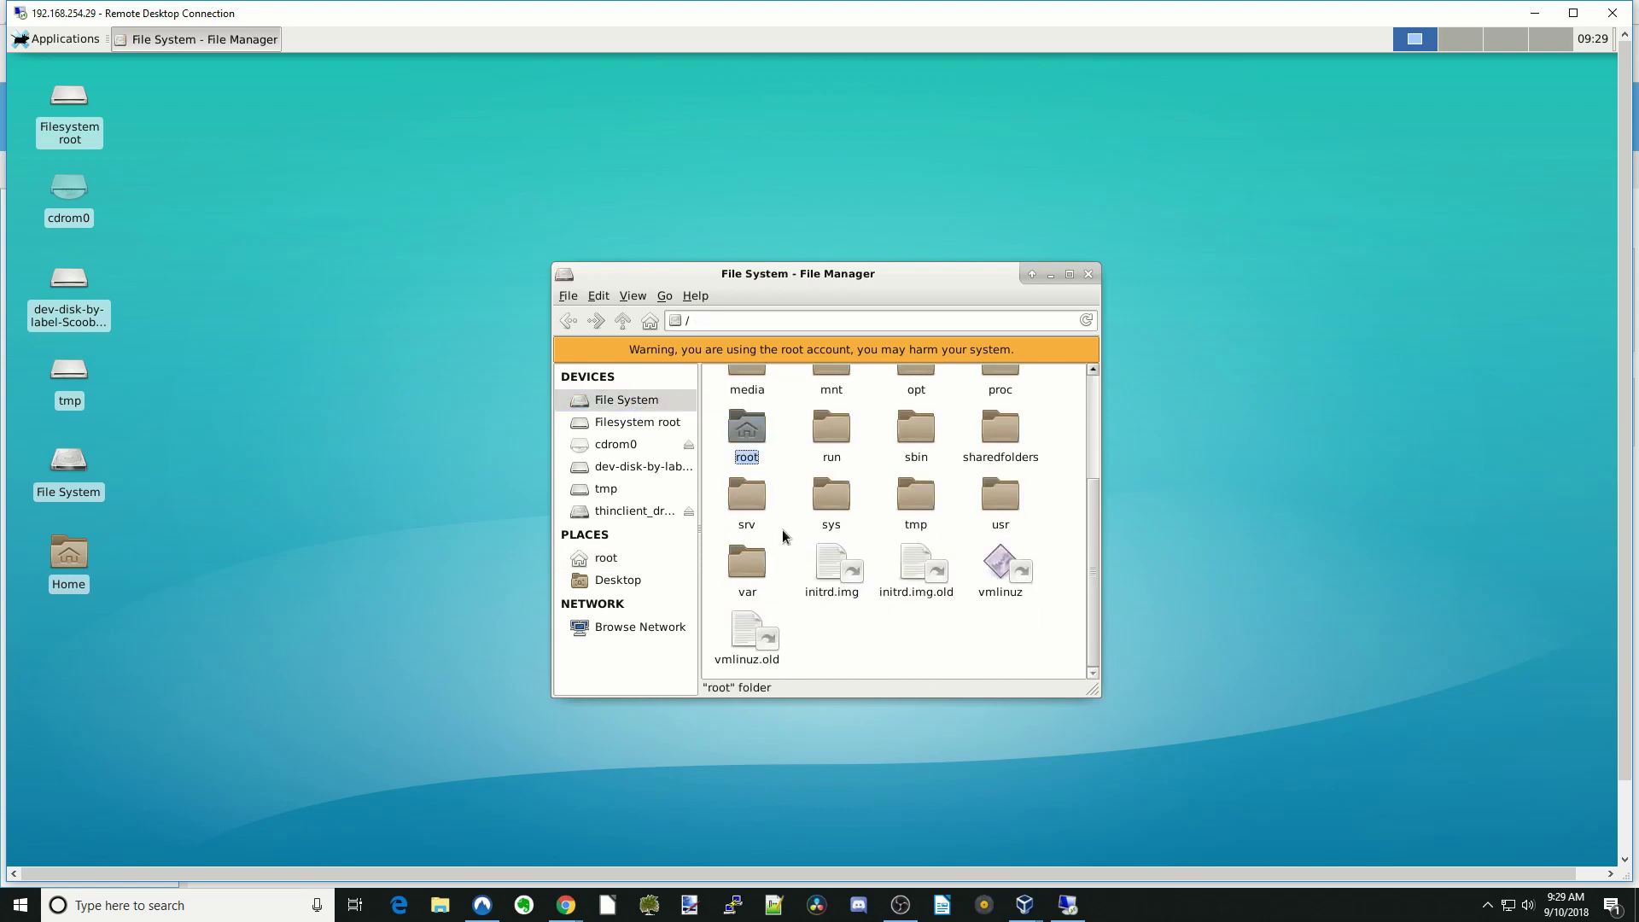
click(1007, 444)
double_click(1007, 443)
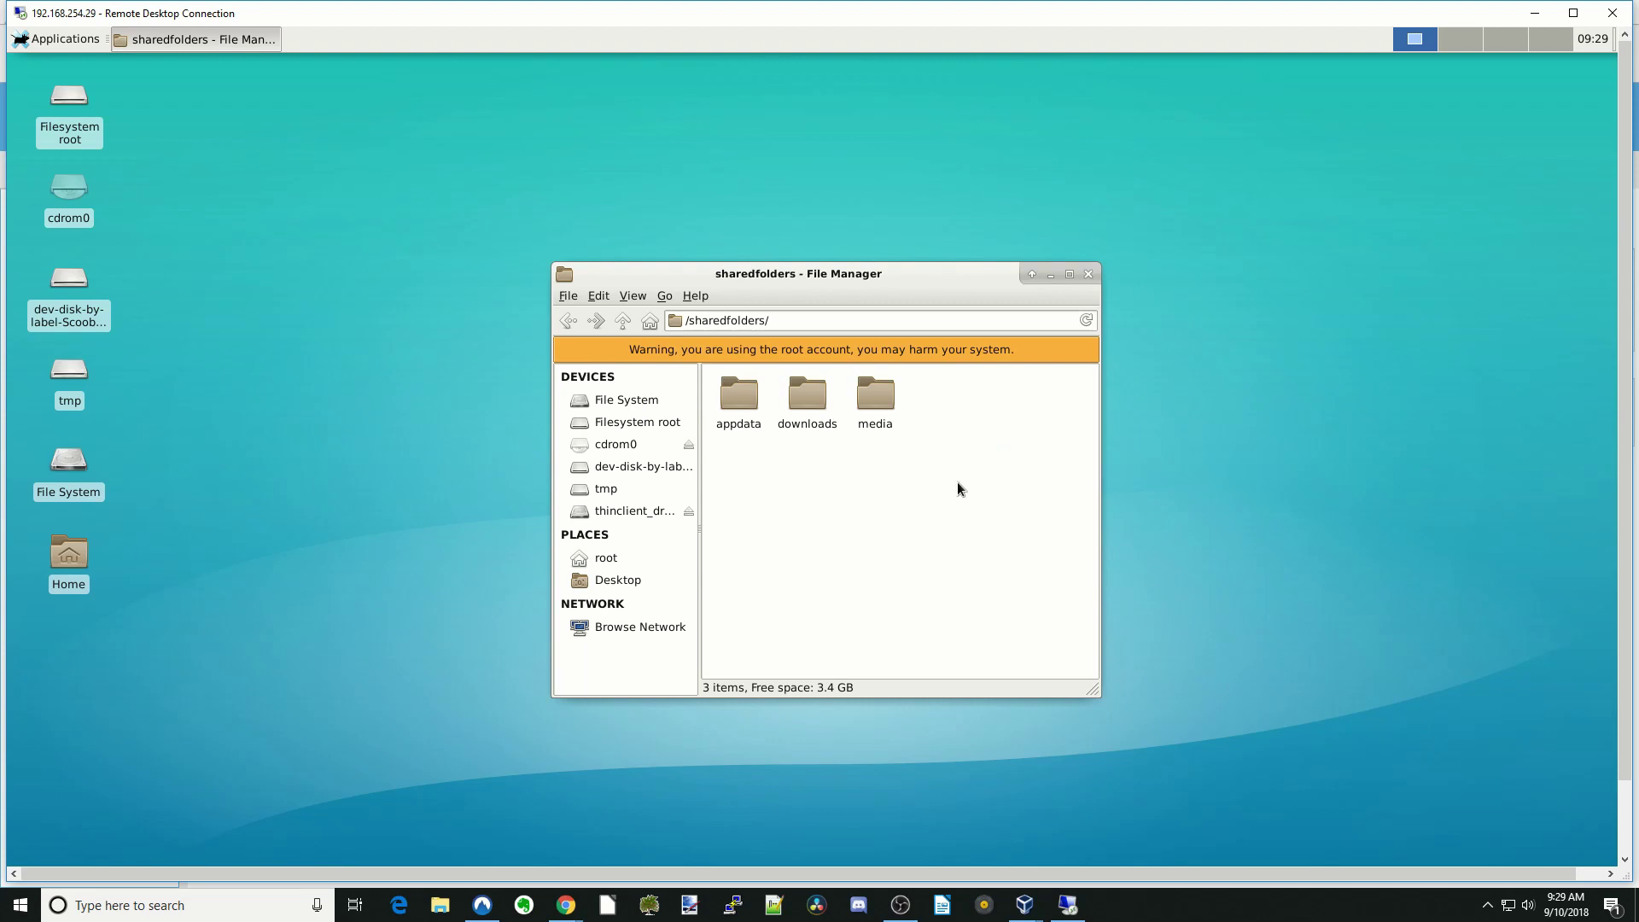
double_click(876, 397)
click(618, 325)
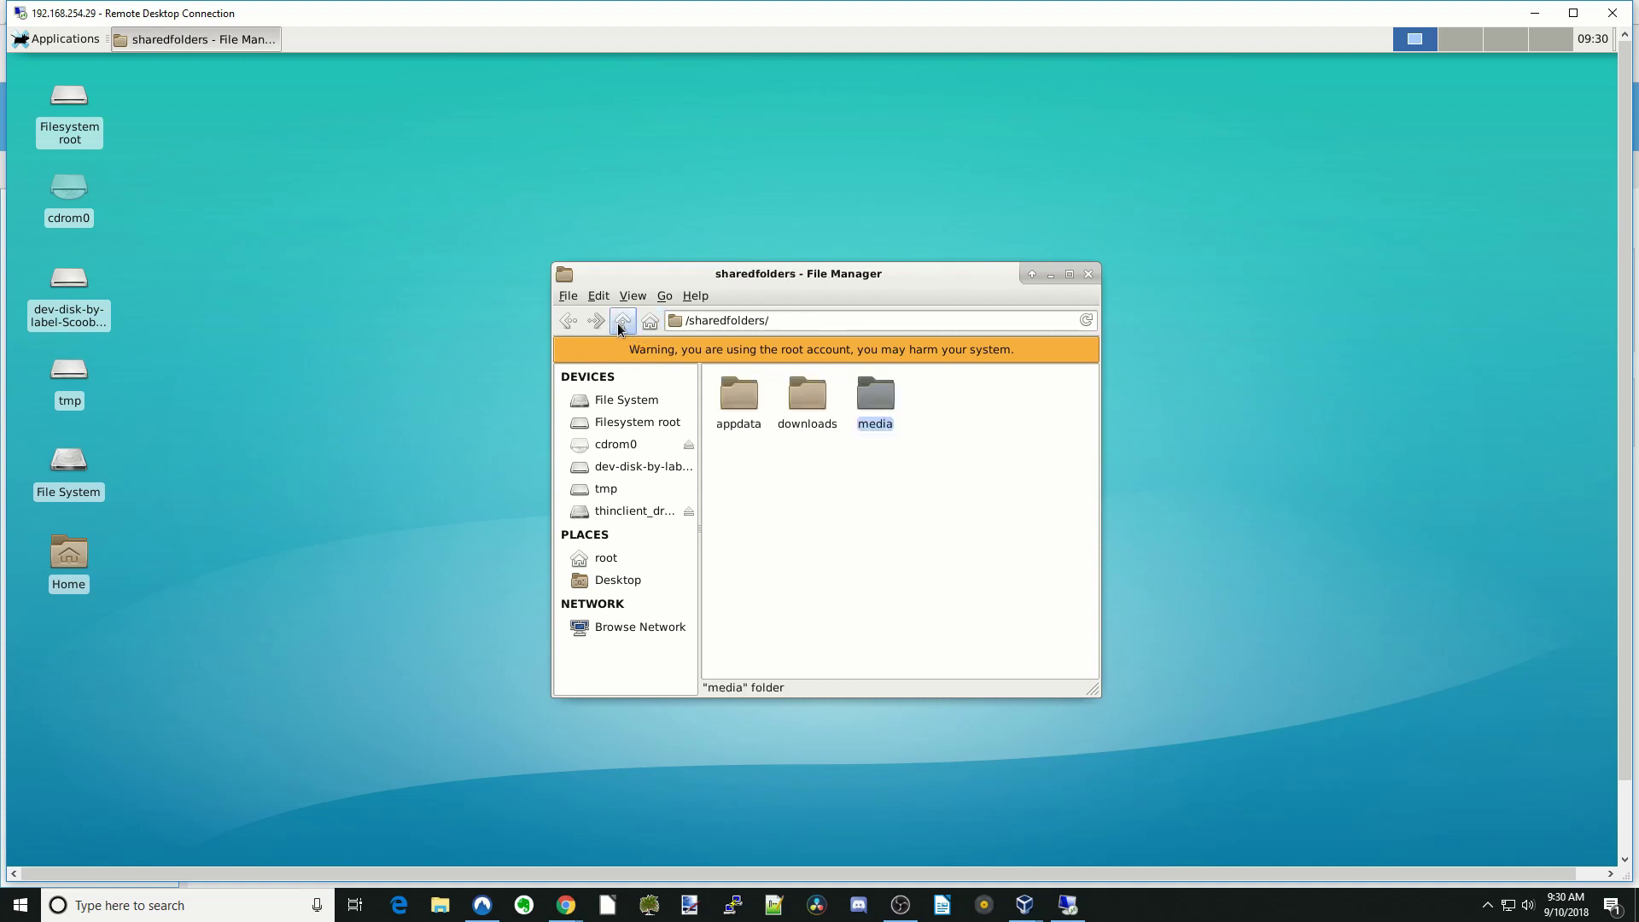
right_click(948, 422)
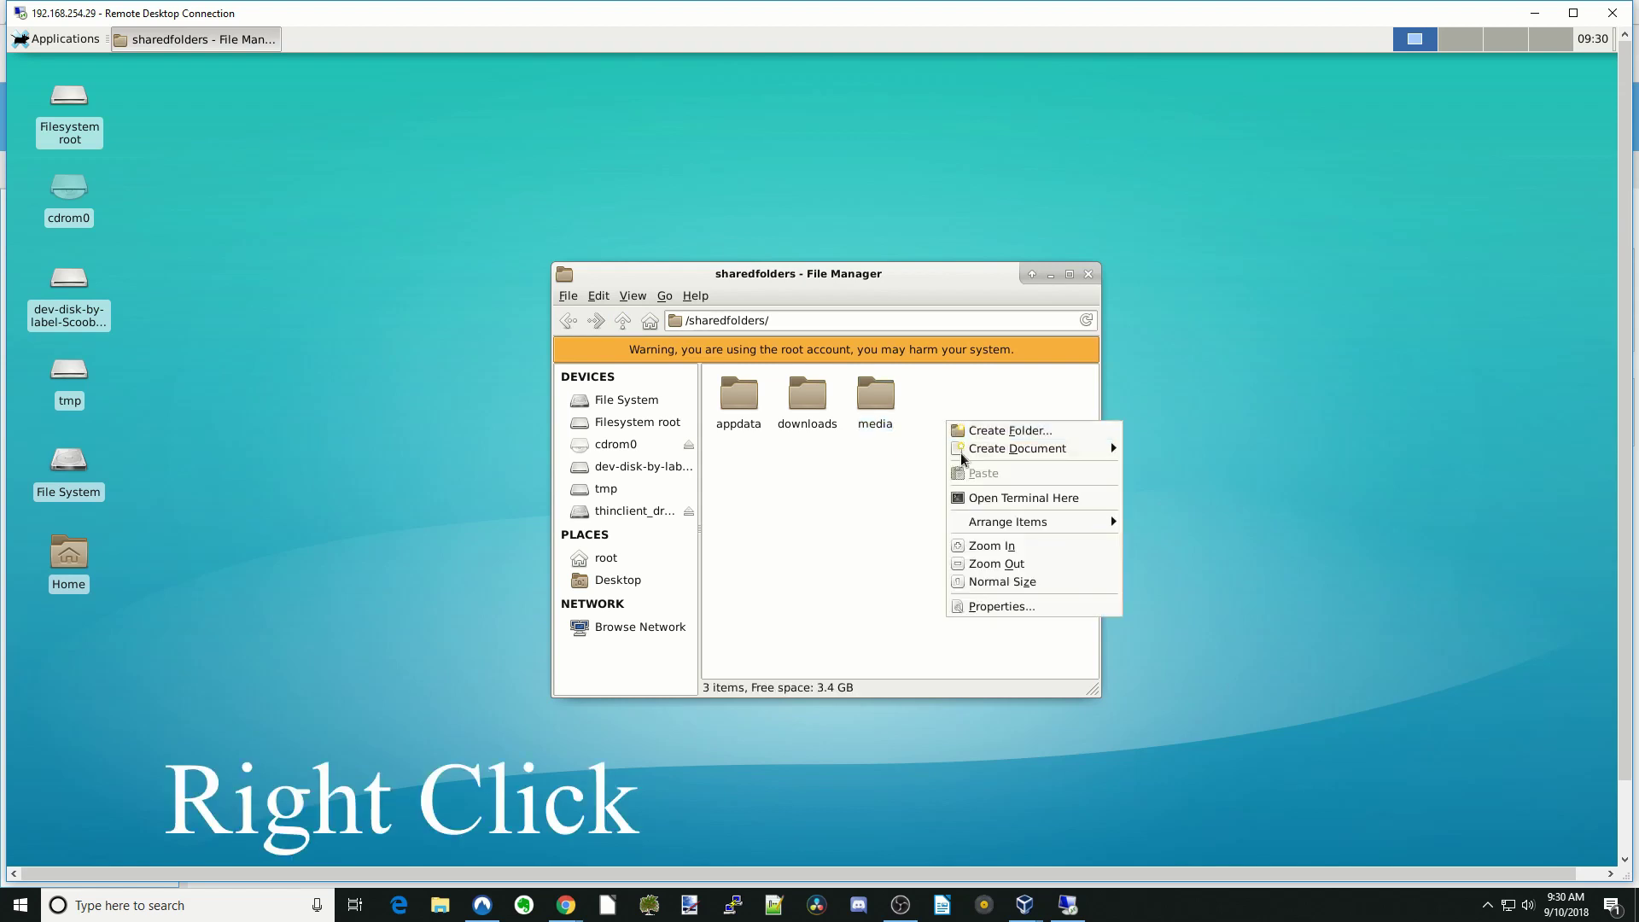
- Create an empty file named test in /sharedfolders
mouse_move(1024, 448)
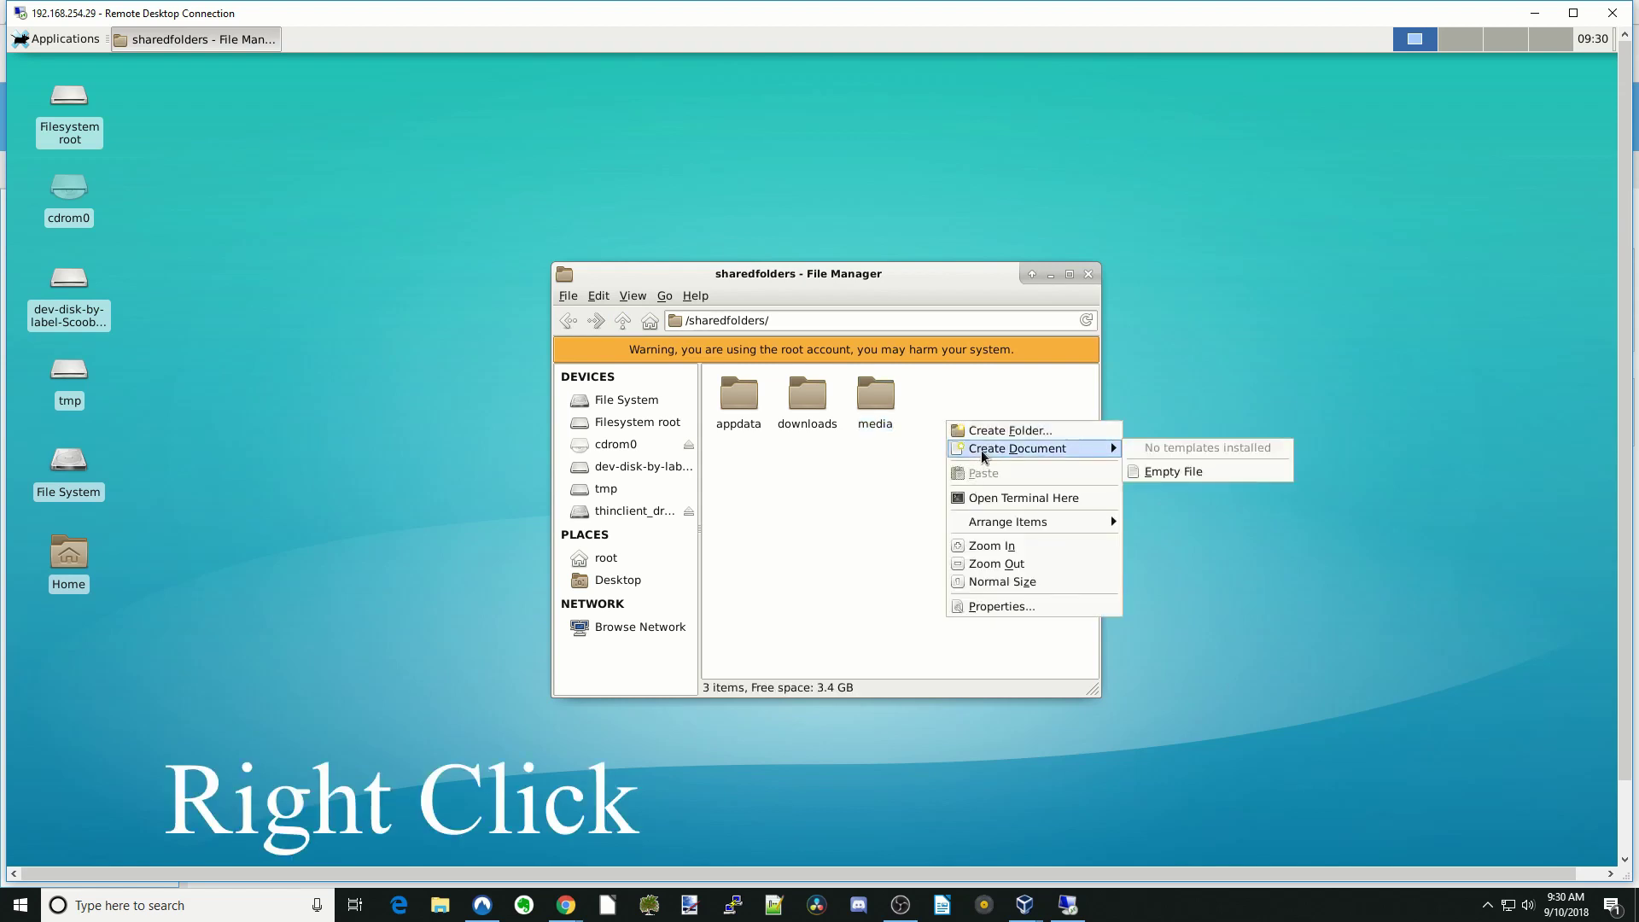
click(1178, 470)
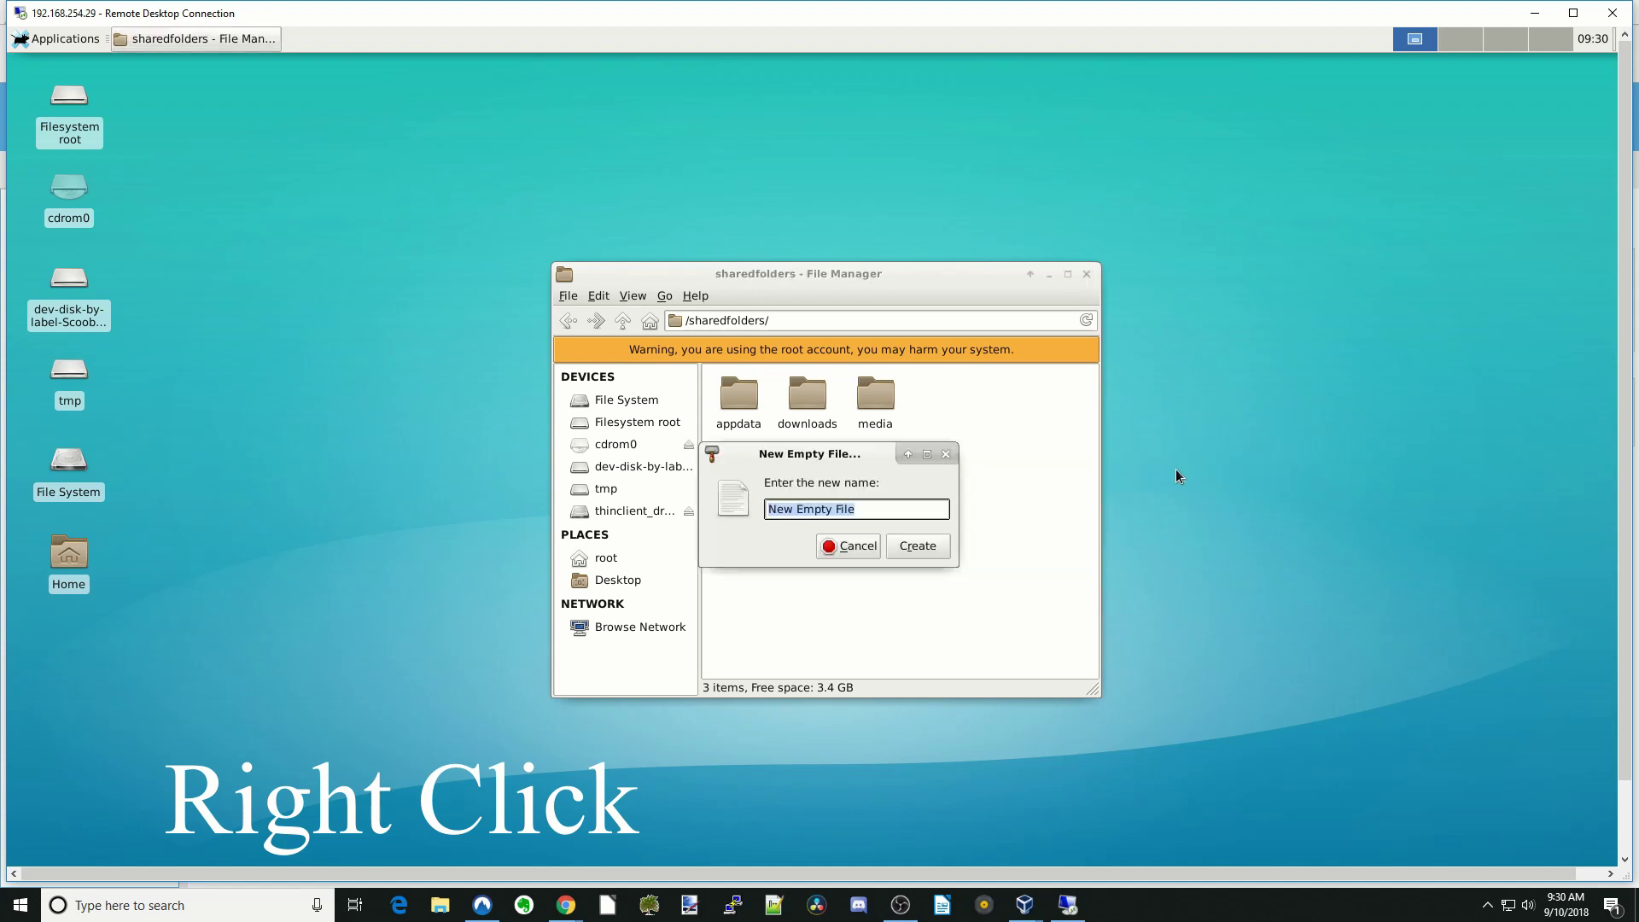
text(test)
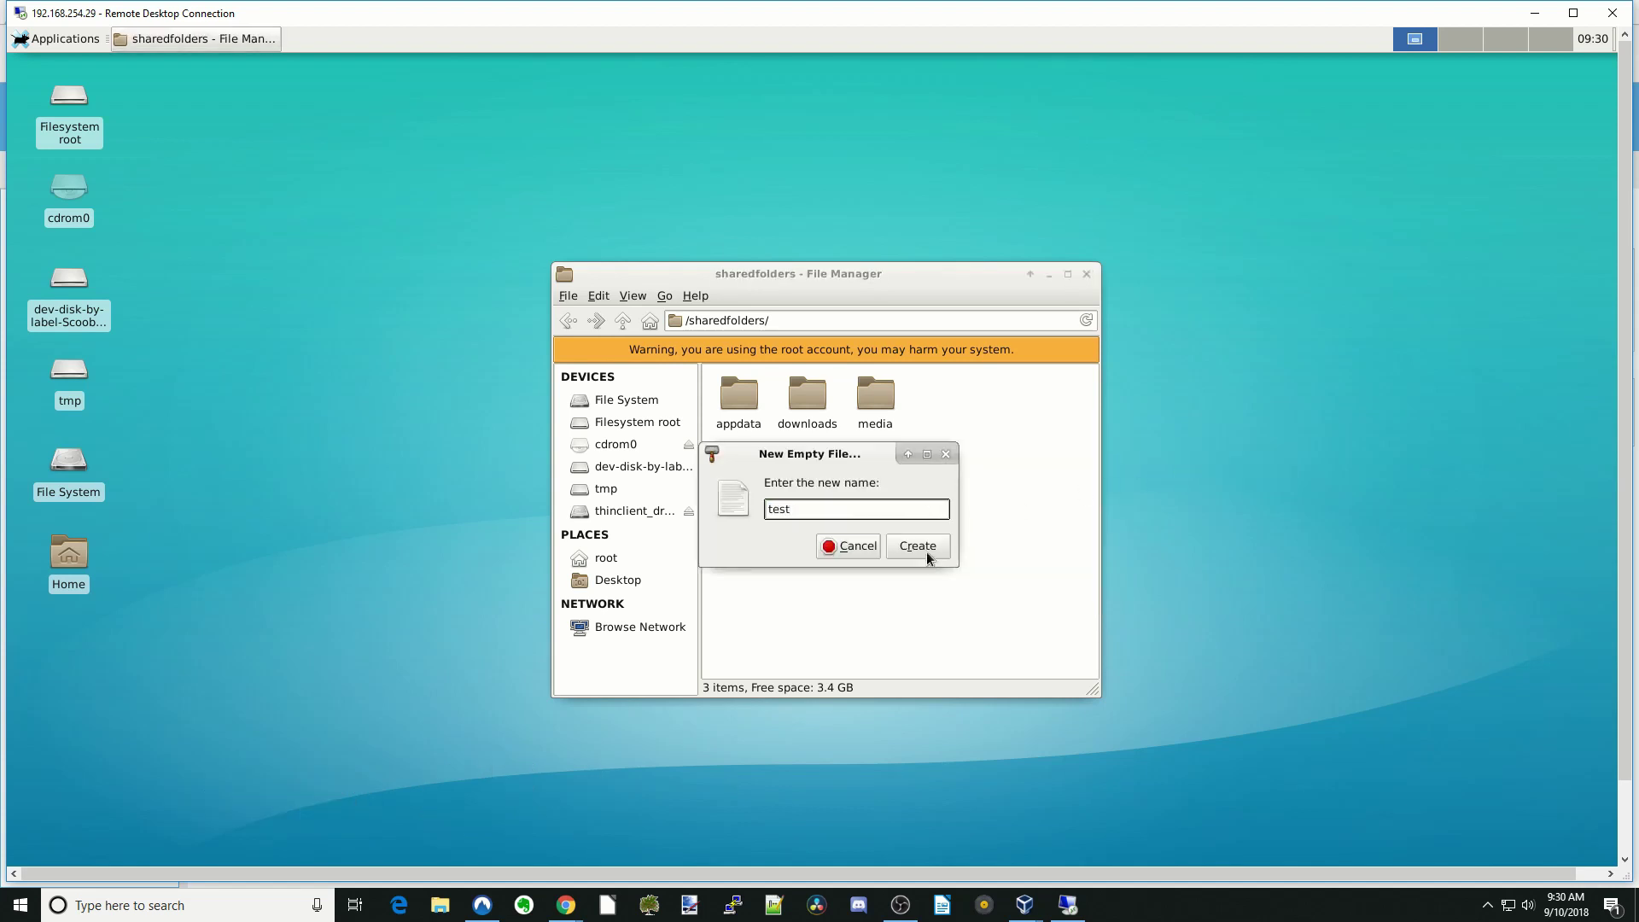
click(921, 546)
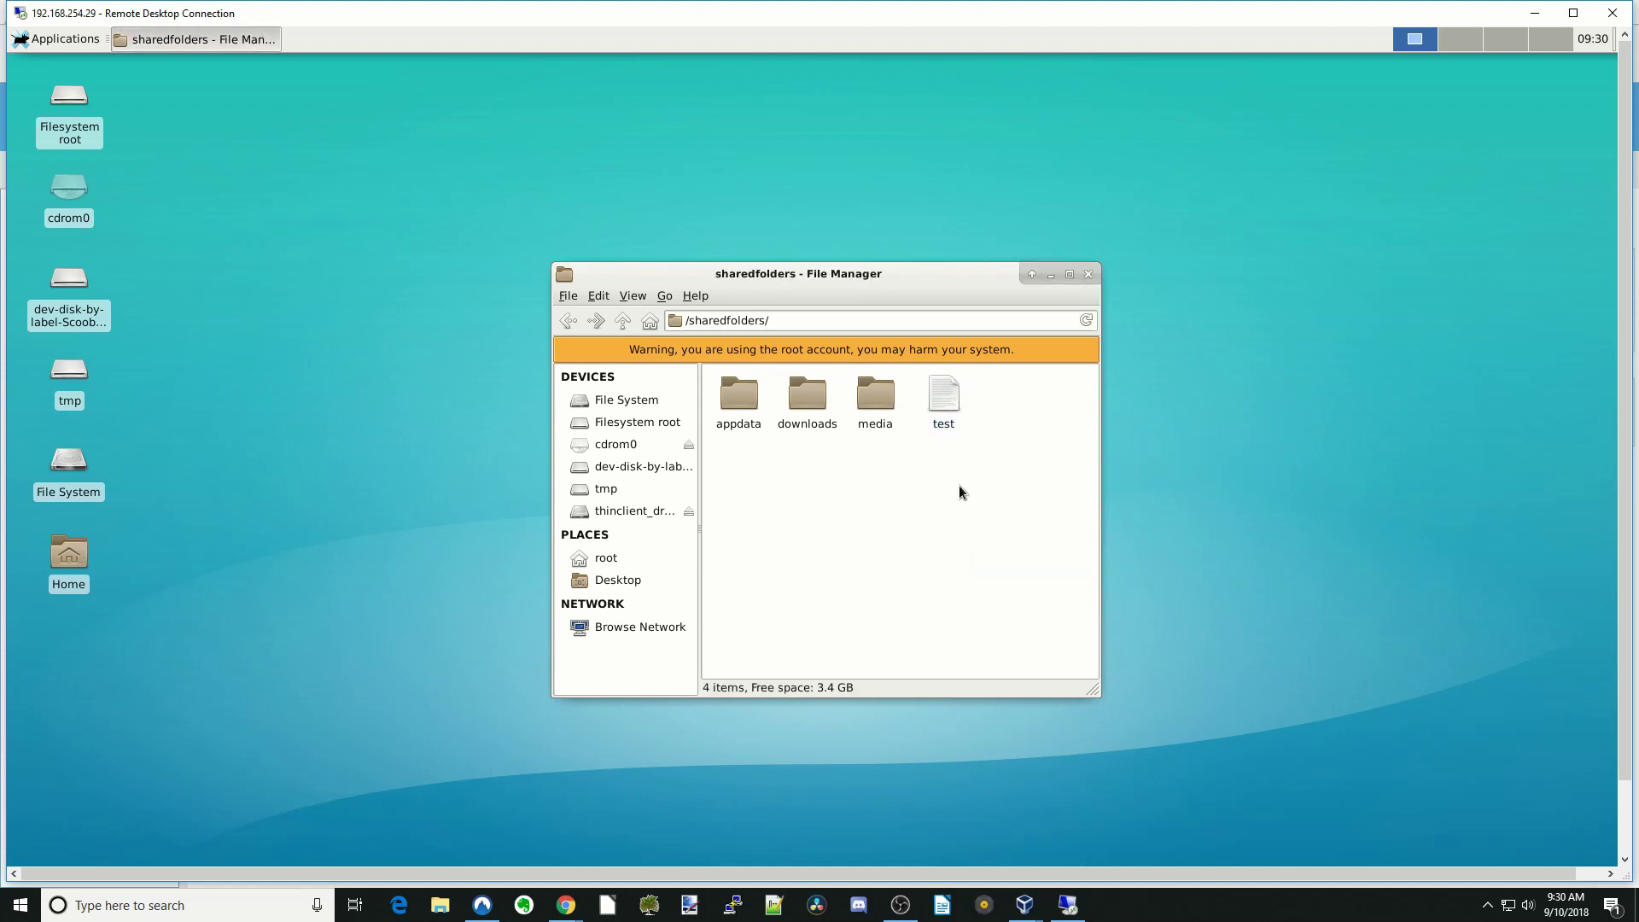
- Copy test into the media folder and verify it arrived
drag(946, 404, 888, 454)
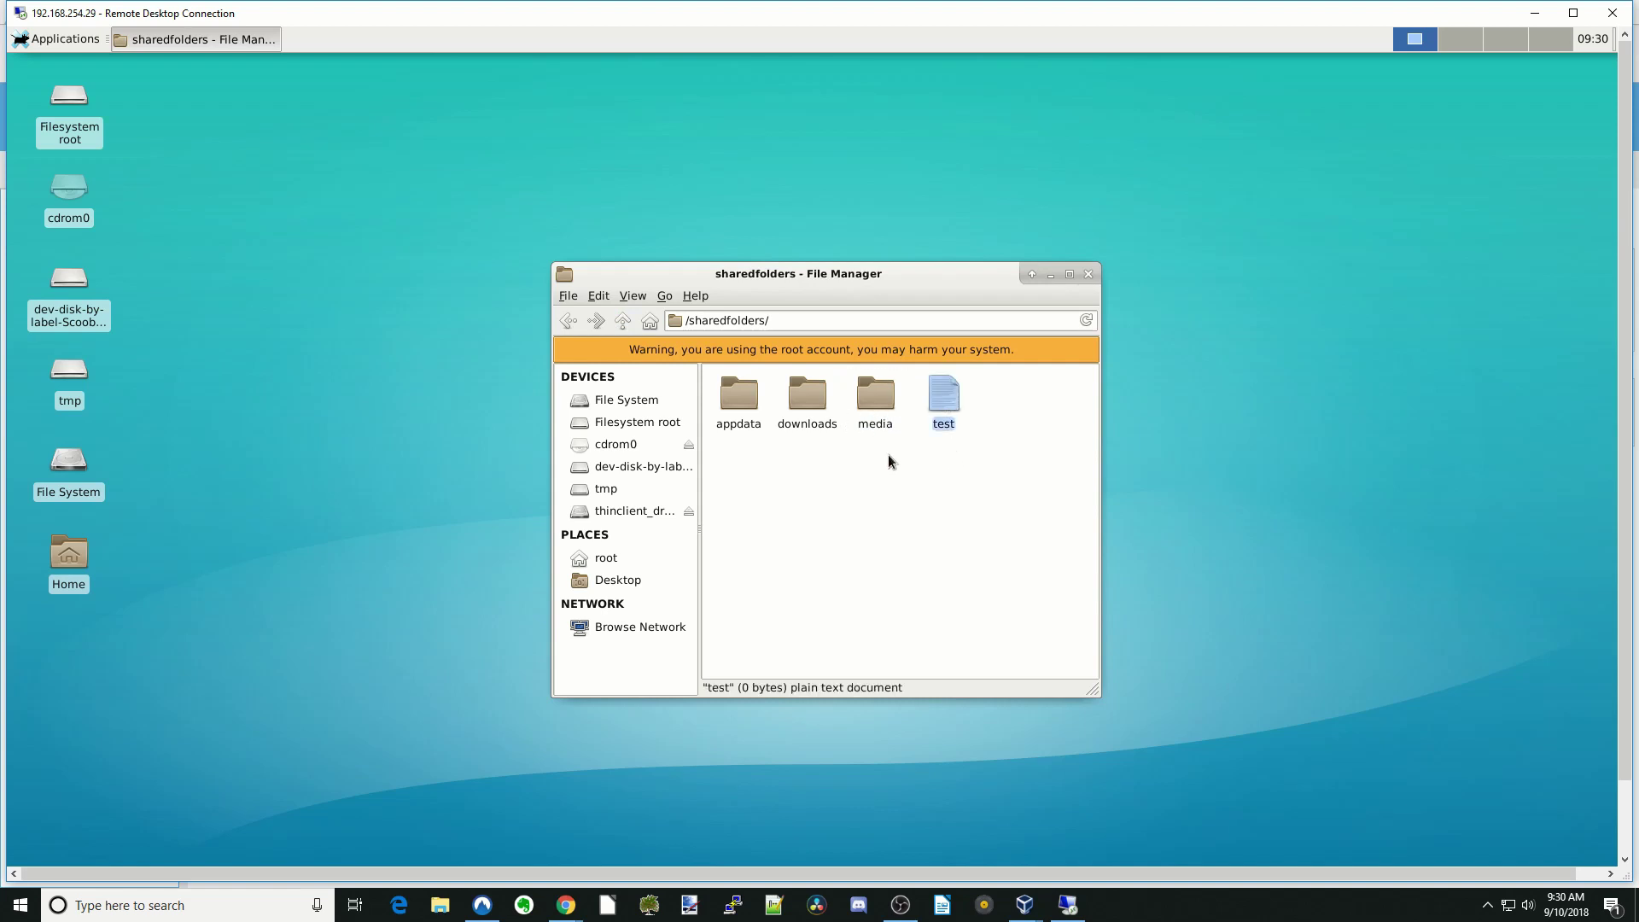
double_click(878, 405)
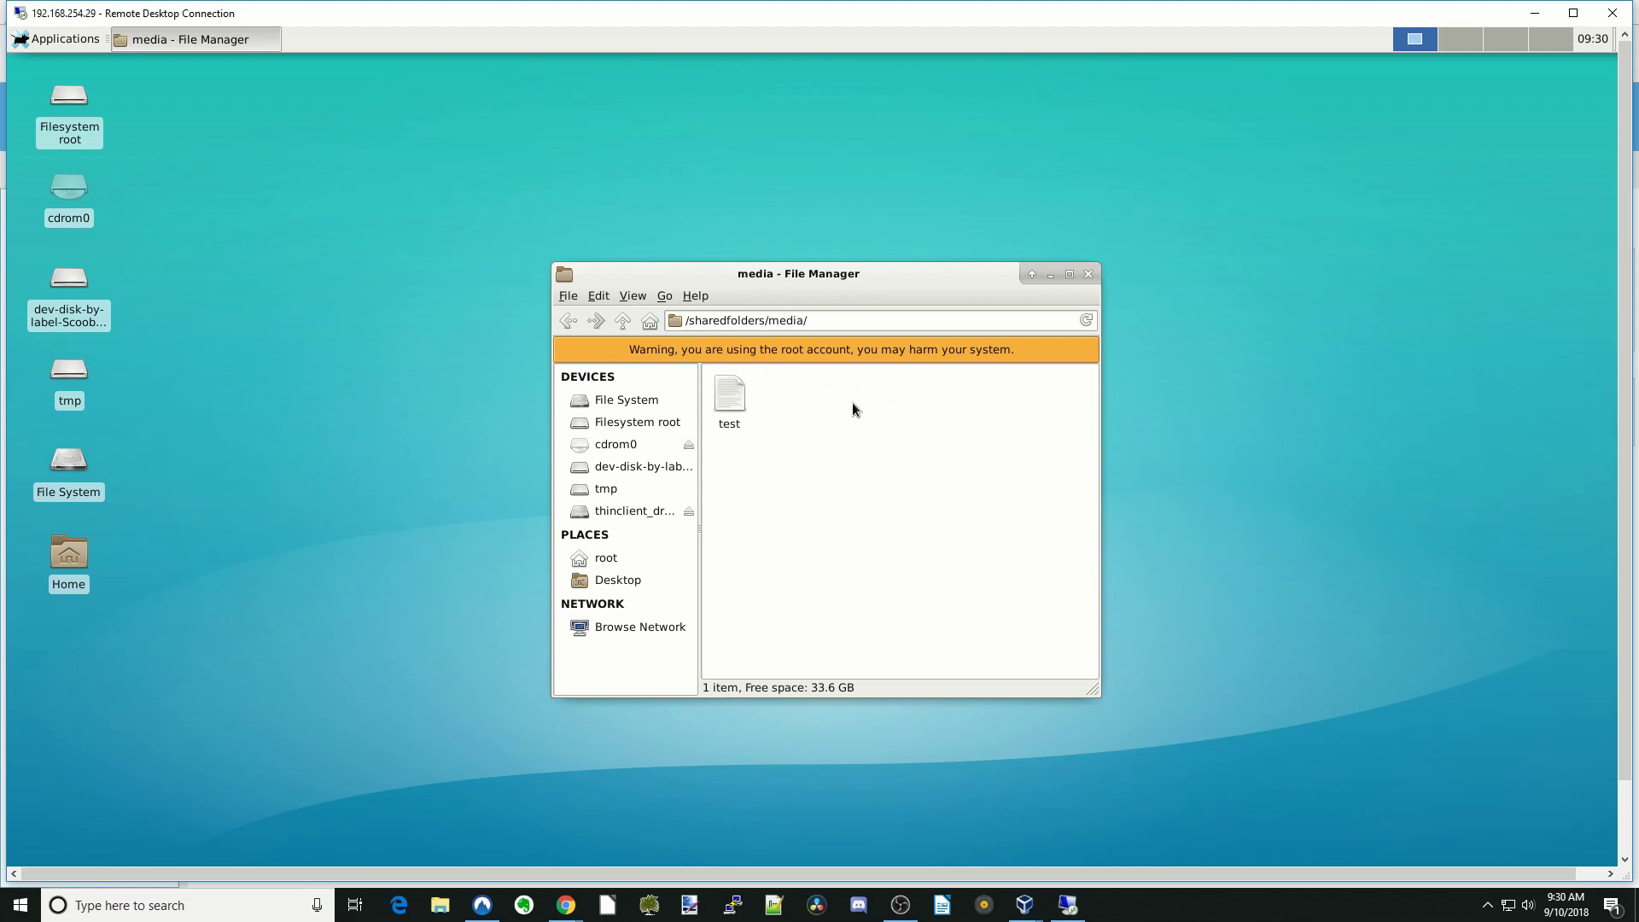
click(623, 326)
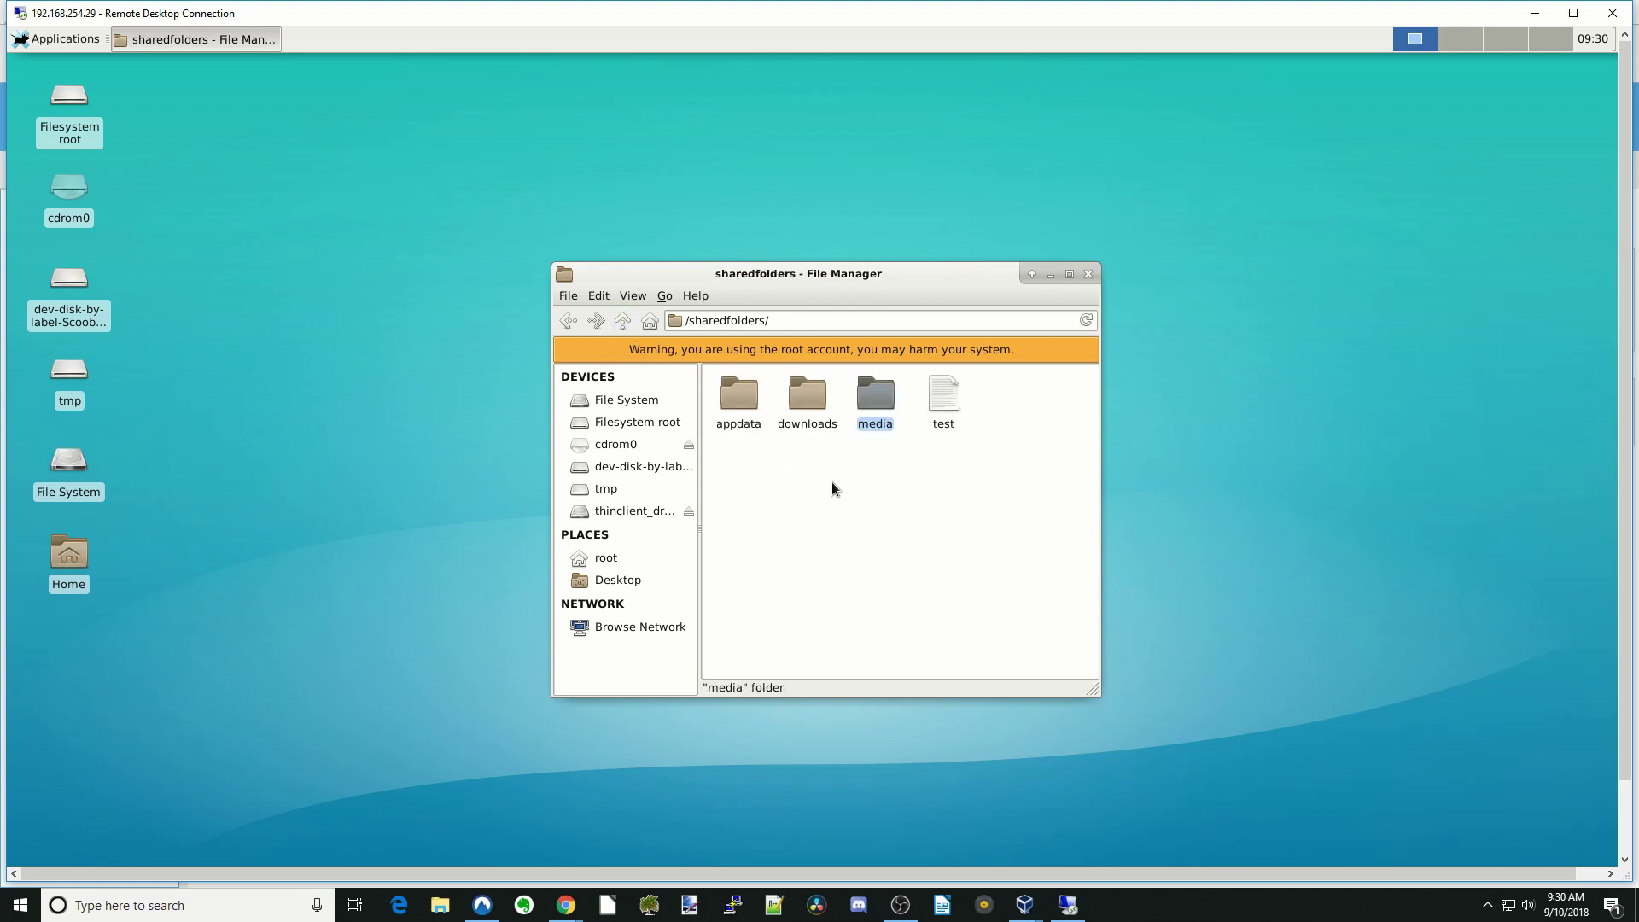